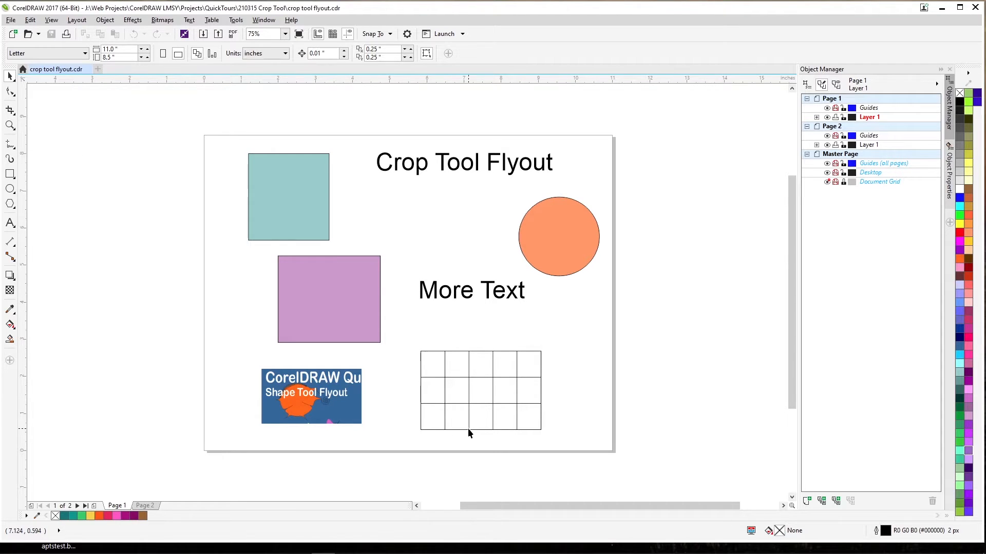
With nothing selected, crop the page to a region about 2.1 × 2.0 in over the teal rectangle's upper-left corner, and undo the crop
{"action": "left_click", "coordinate": [8, 109]}
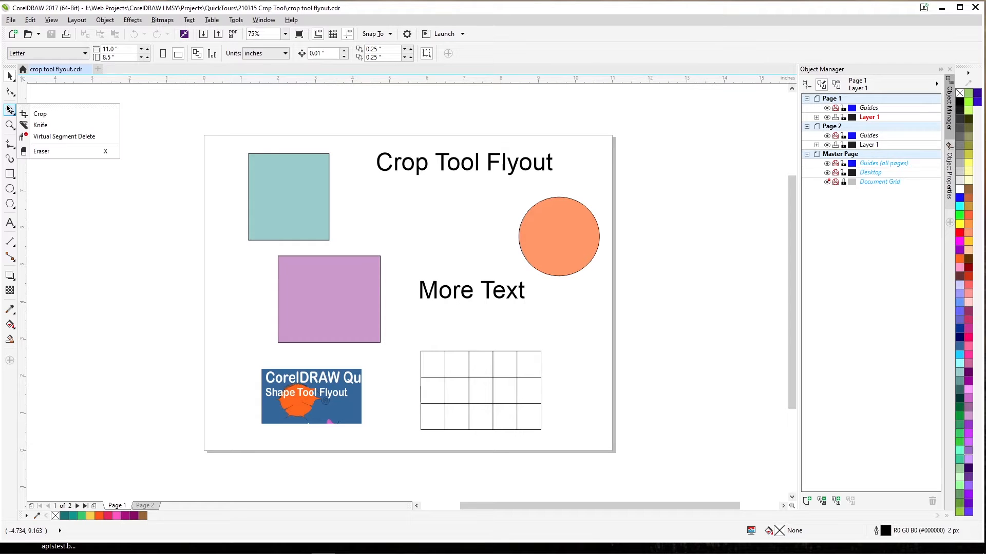
{"action": "left_click", "coordinate": [37, 115]}
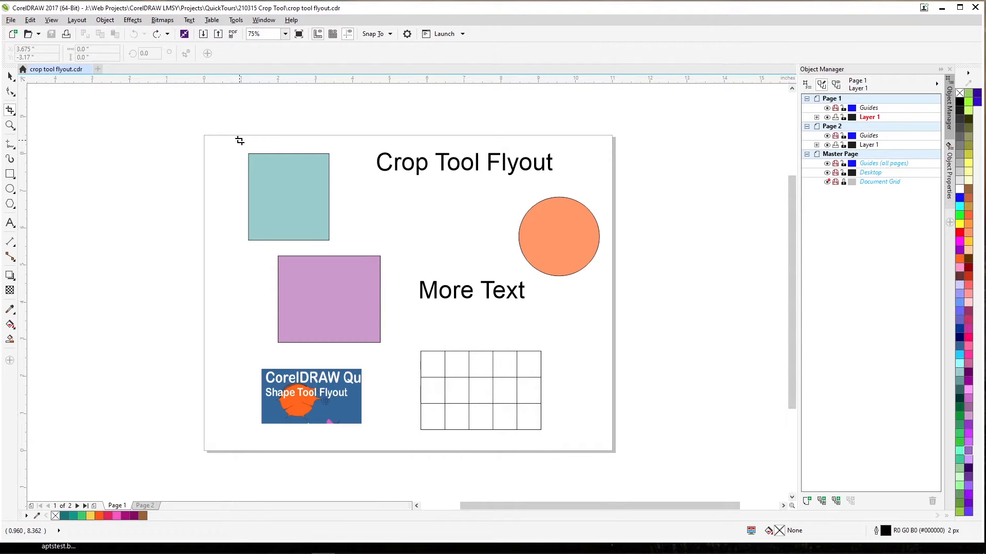
{"action": "left_click", "coordinate": [11, 111]}
{"action": "left_click_drag", "start_coordinate": [226, 135], "coordinate": [303, 208]}
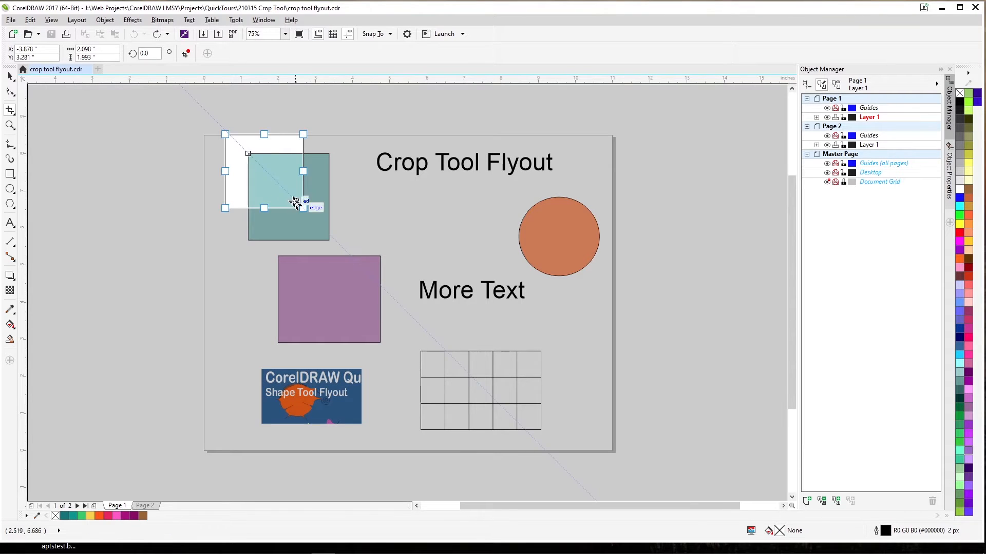
{"action": "double_click", "coordinate": [275, 179]}
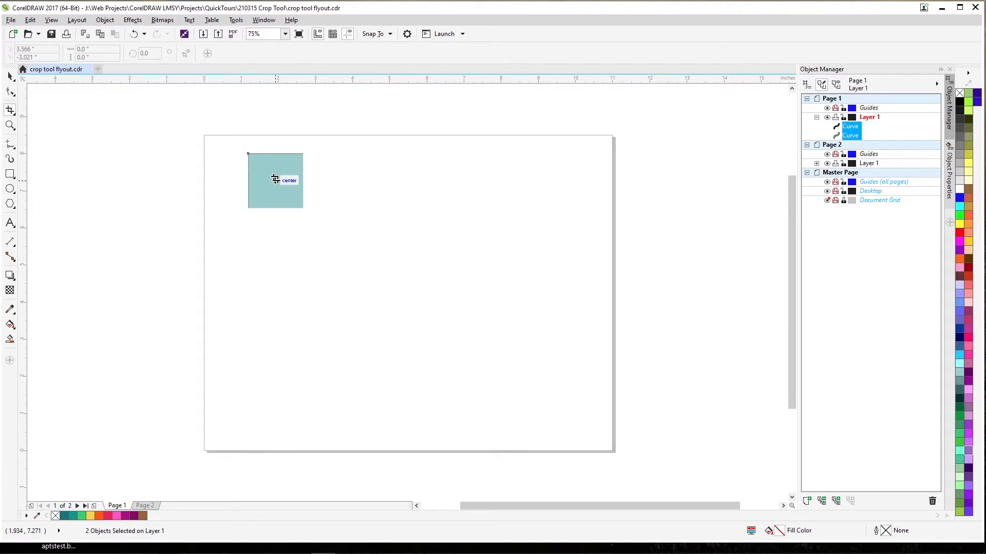
{"action": "key", "text": "ctrl+z"}
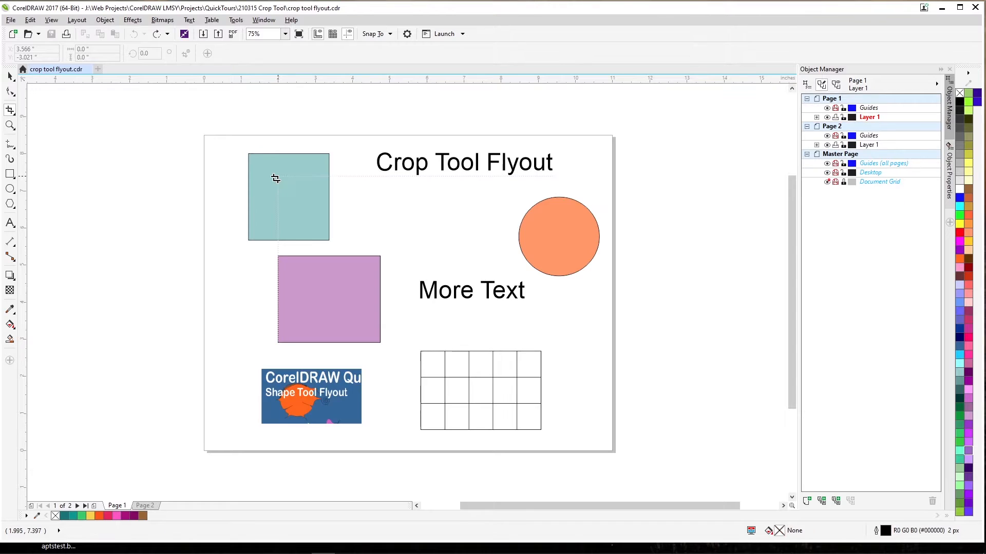
Select the teal rectangle, crop it with a region about 1.7 × 1.7 in over its upper-left corner, and undo the crop
{"action": "left_click", "coordinate": [15, 77]}
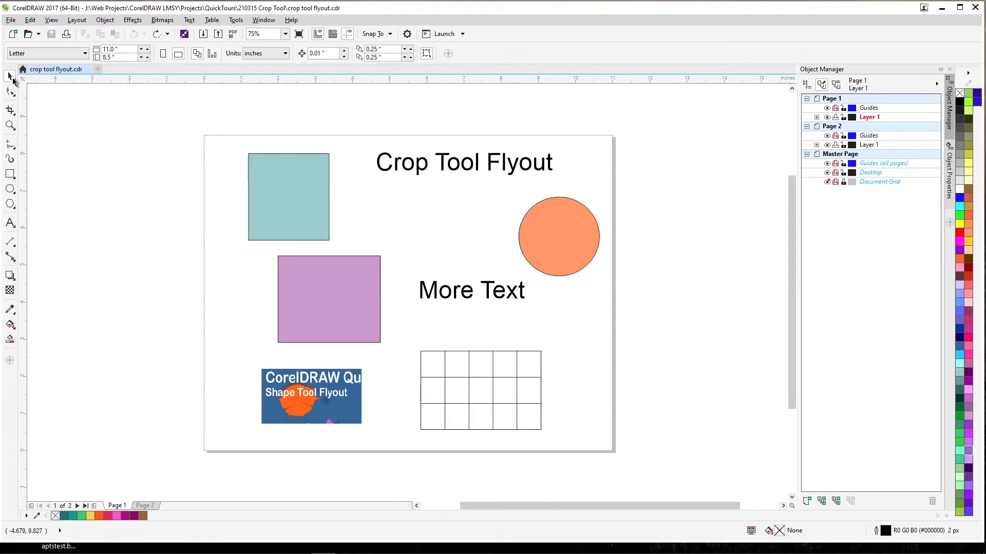
{"action": "left_click", "coordinate": [294, 184]}
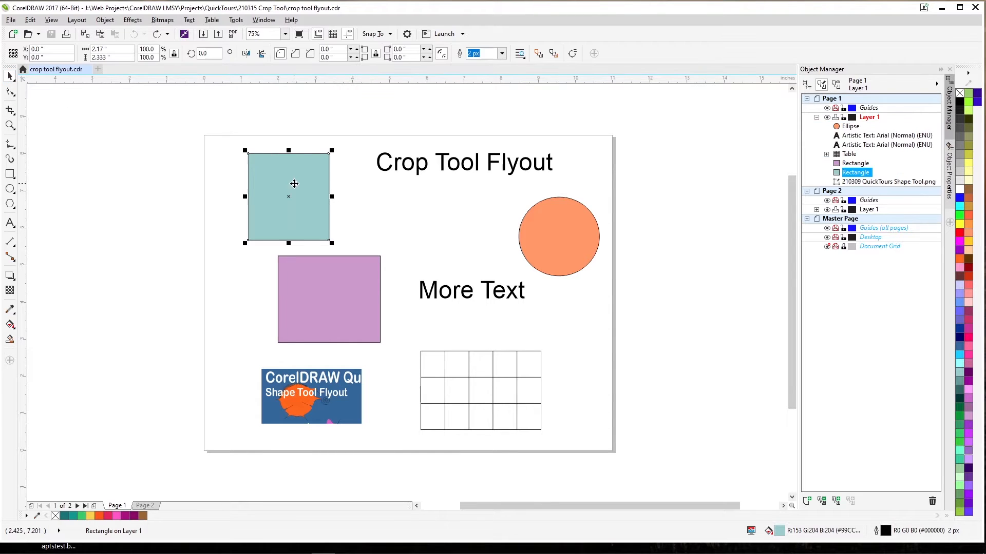
{"action": "left_click", "coordinate": [10, 111]}
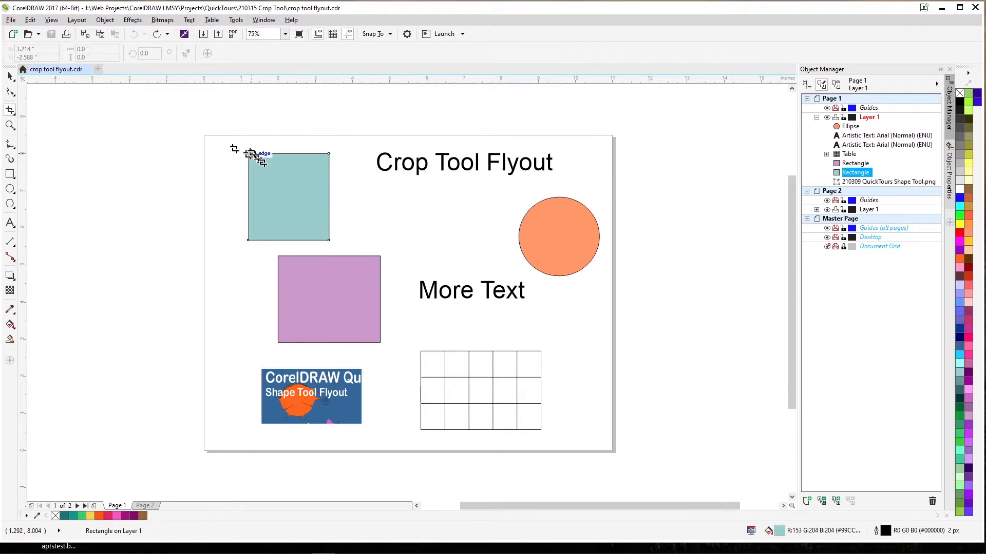
{"action": "left_click_drag", "start_coordinate": [231, 137], "coordinate": [295, 200]}
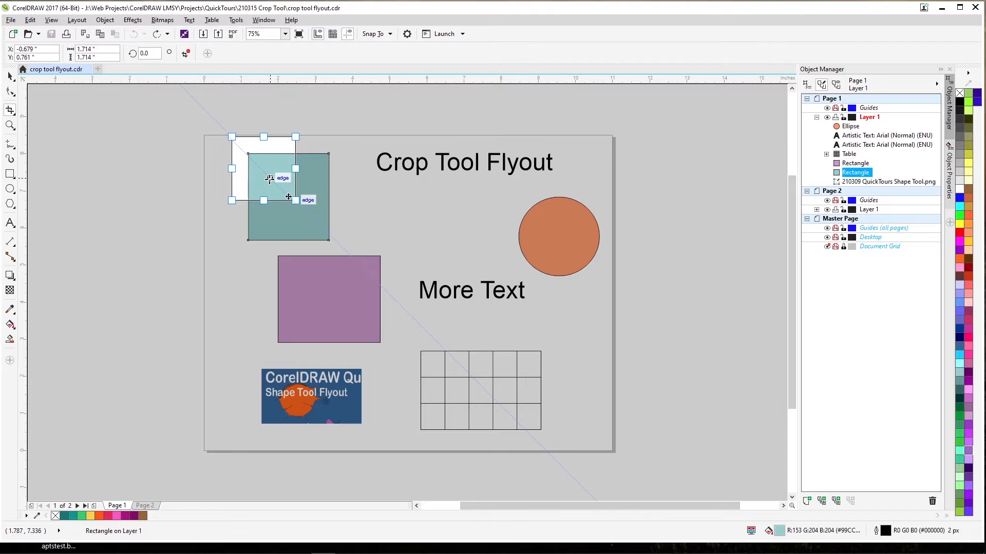
{"action": "double_click", "coordinate": [265, 166]}
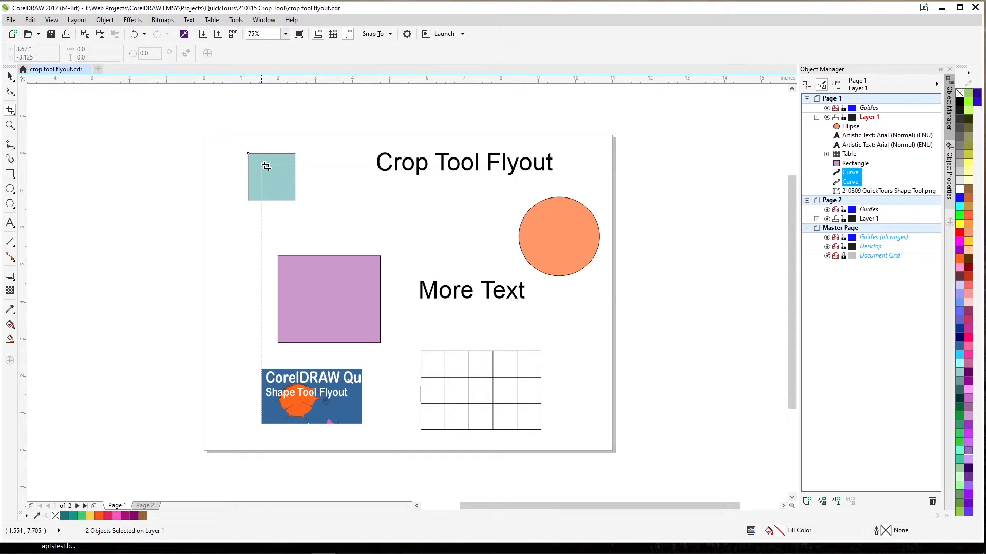
{"action": "key", "text": "ctrl+z"}
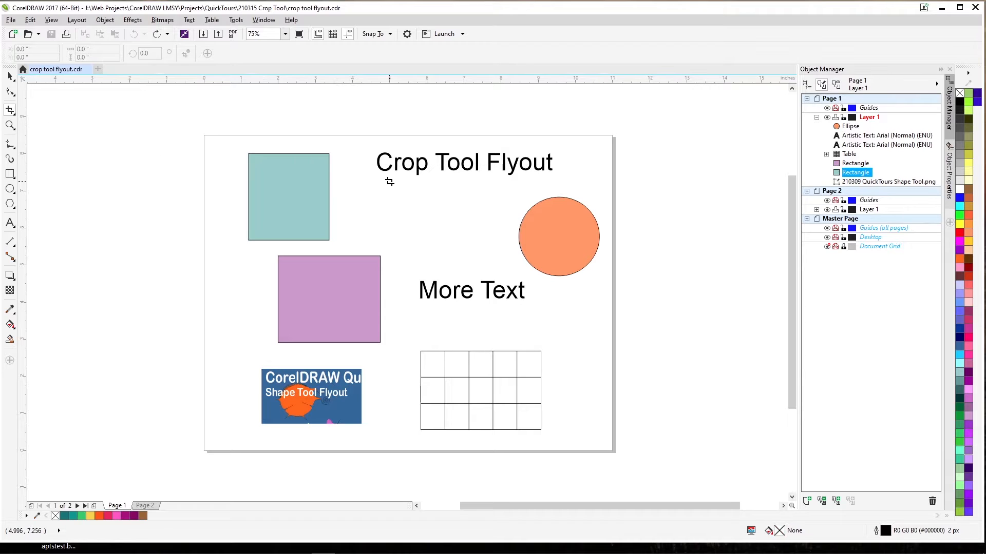
Select the orange circle and crop it to roughly its upper-left quarter
{"action": "key", "text": "space"}
{"action": "left_click", "coordinate": [562, 225]}
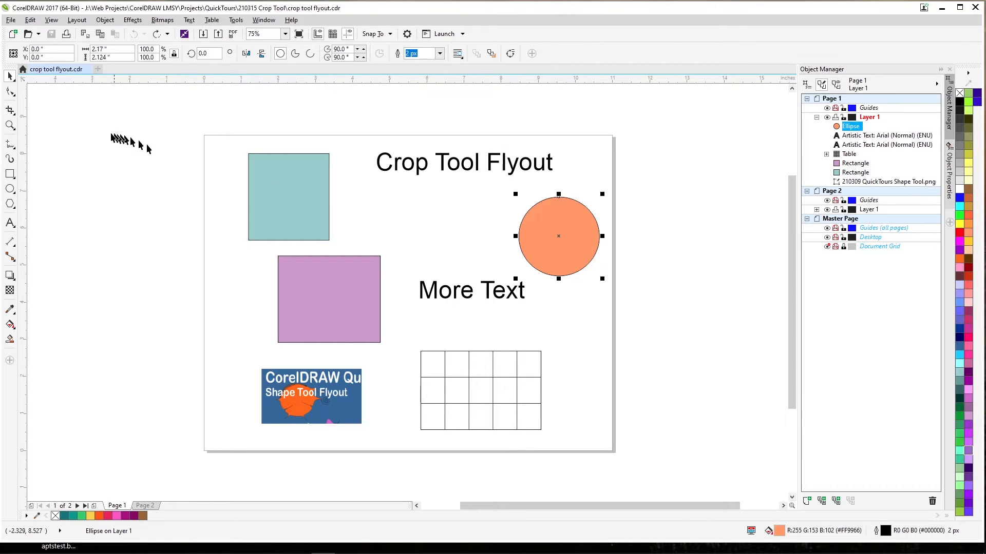
{"action": "left_click", "coordinate": [9, 115]}
{"action": "left_click", "coordinate": [36, 114]}
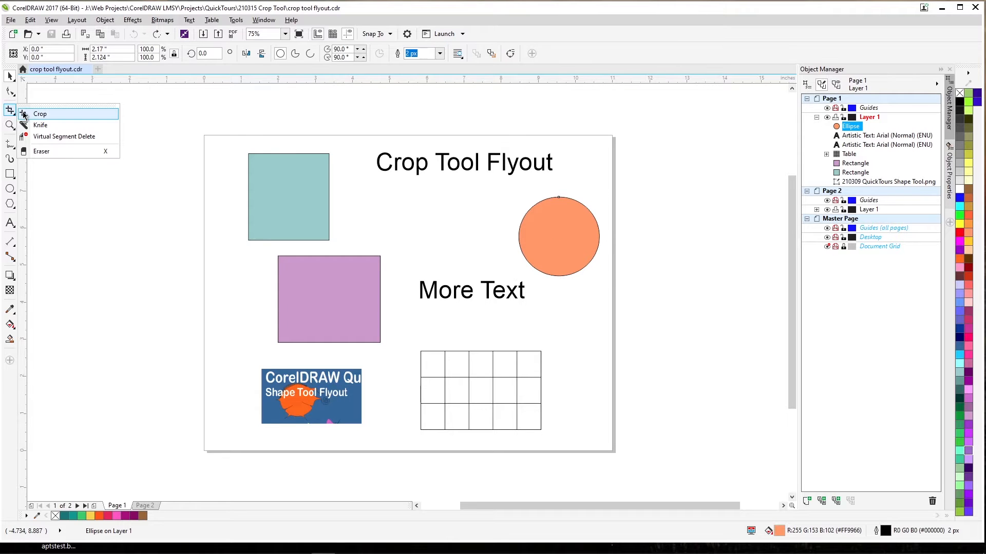
{"action": "left_click_drag", "start_coordinate": [509, 196], "coordinate": [565, 236]}
{"action": "double_click", "coordinate": [557, 232]}
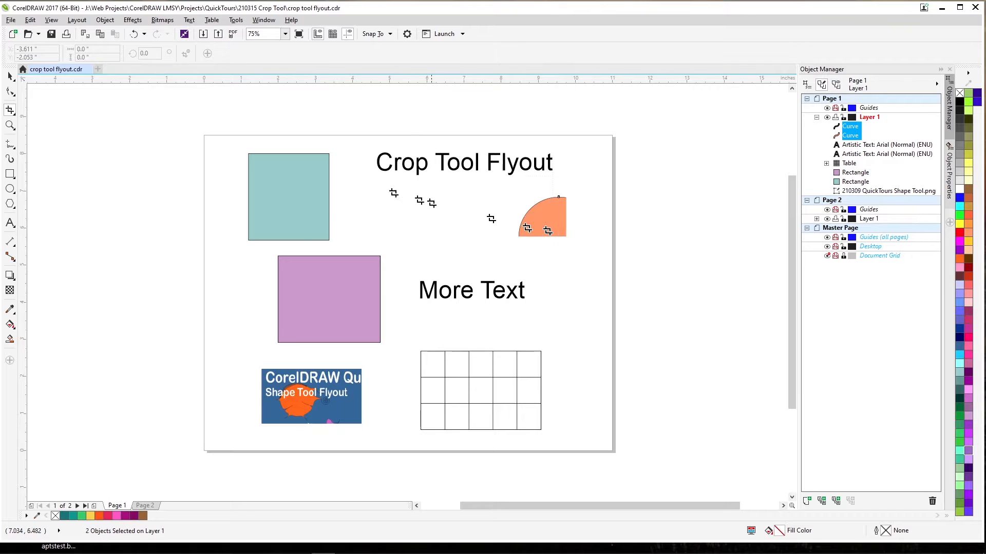
Crop the "Crop Tool Flyout" text to the word "Crop" with a region about 1.7 × 1.9 in, and undo all crops back through the circle's
{"action": "left_click_drag", "start_coordinate": [362, 133], "coordinate": [426, 183]}
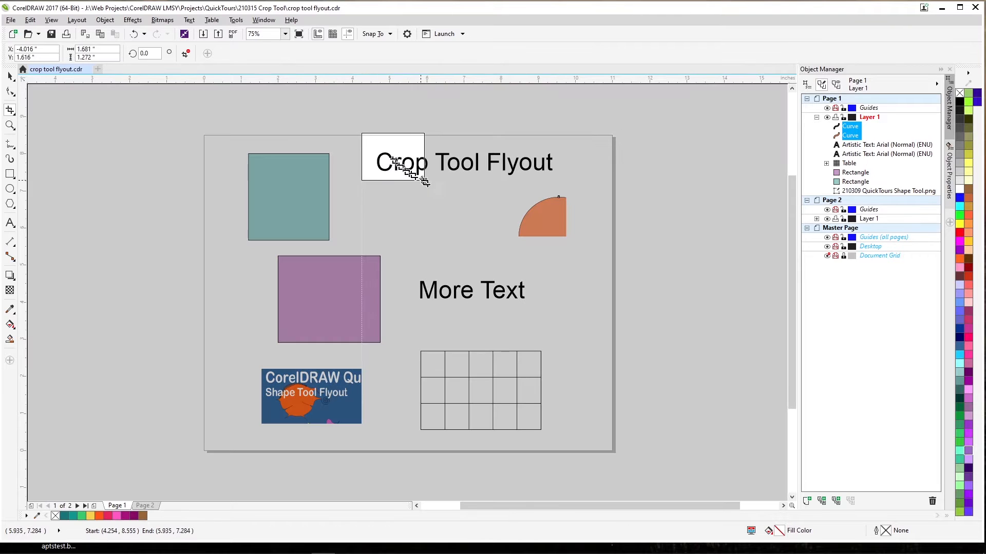
{"action": "double_click", "coordinate": [395, 162]}
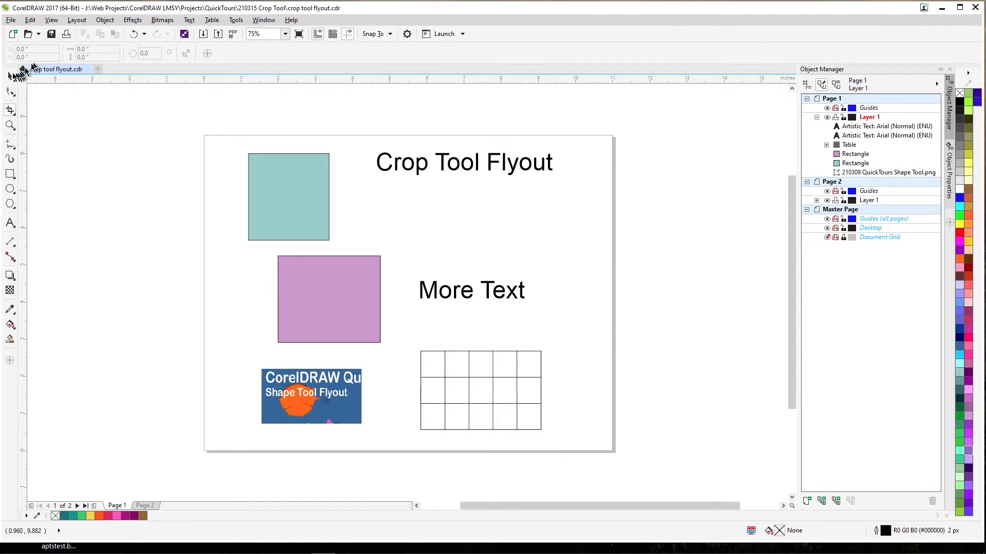
{"action": "left_click", "coordinate": [10, 76]}
{"action": "left_click", "coordinate": [410, 176]}
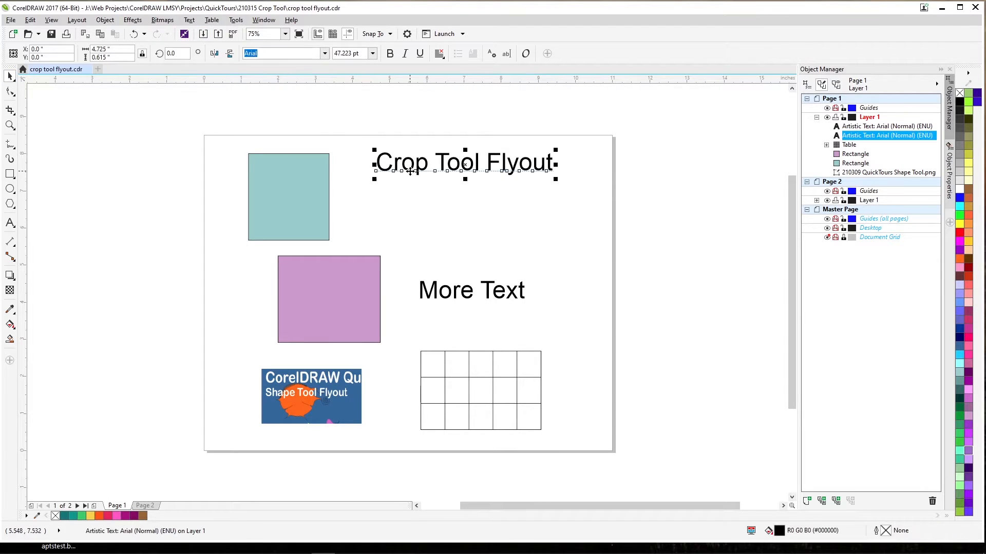
{"action": "left_click", "coordinate": [8, 112]}
{"action": "left_click_drag", "start_coordinate": [370, 127], "coordinate": [433, 197]}
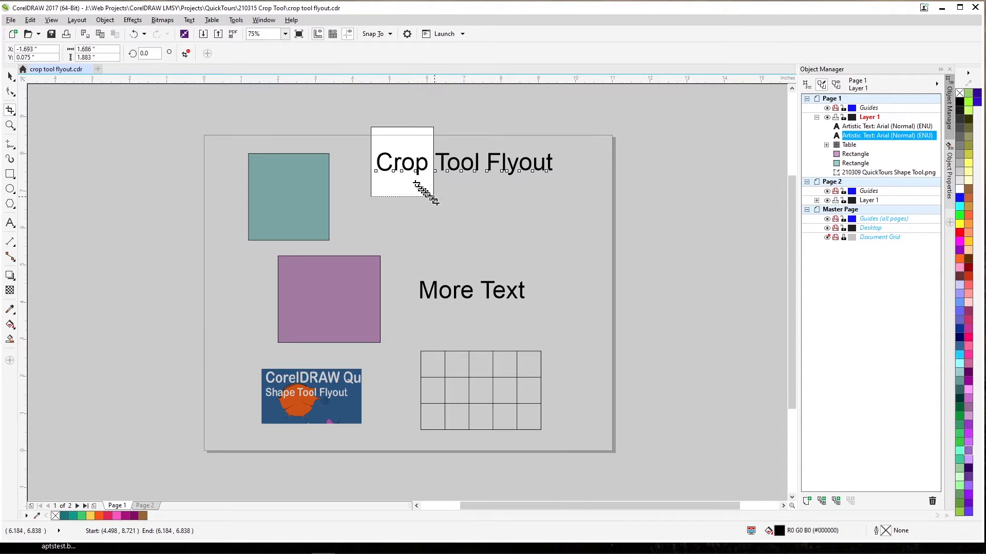
{"action": "double_click", "coordinate": [407, 168]}
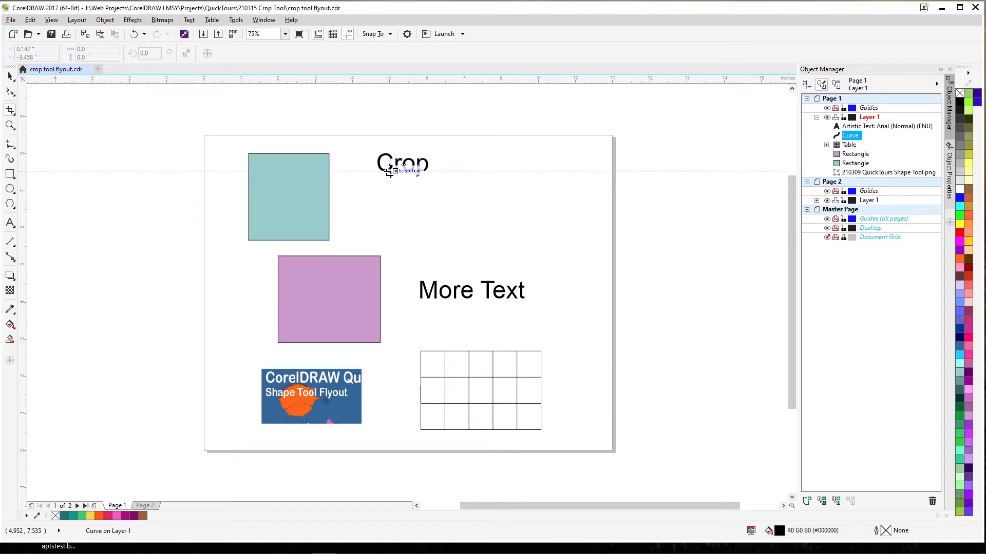
{"action": "key", "text": "ctrl+z"}
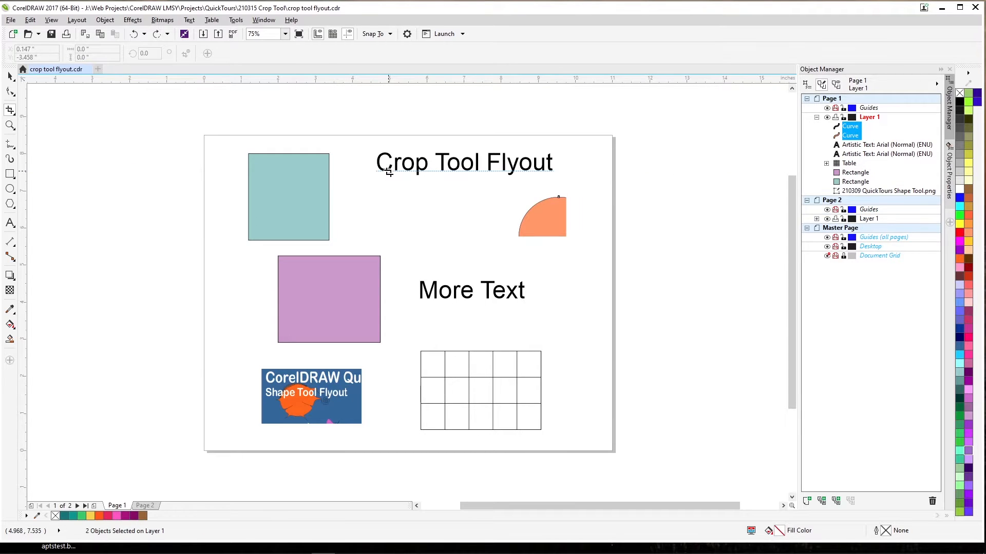
{"action": "key", "text": "ctrl+z"}
Select the table, crop it with a region about 1.6 × 1.7 in over its upper-left cells, and undo the crop
{"action": "left_click", "coordinate": [469, 380]}
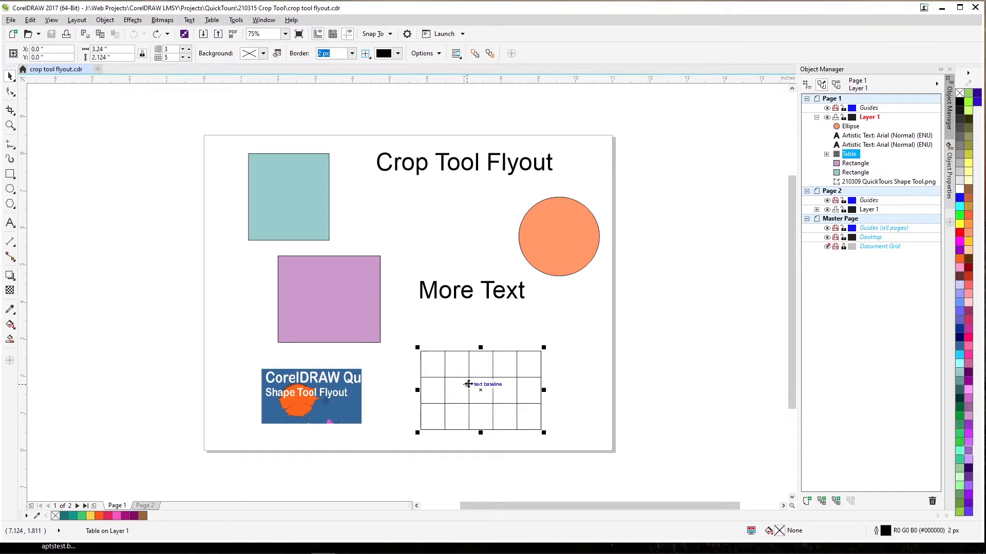
{"action": "left_click", "coordinate": [10, 110]}
{"action": "left_click_drag", "start_coordinate": [408, 333], "coordinate": [469, 392]}
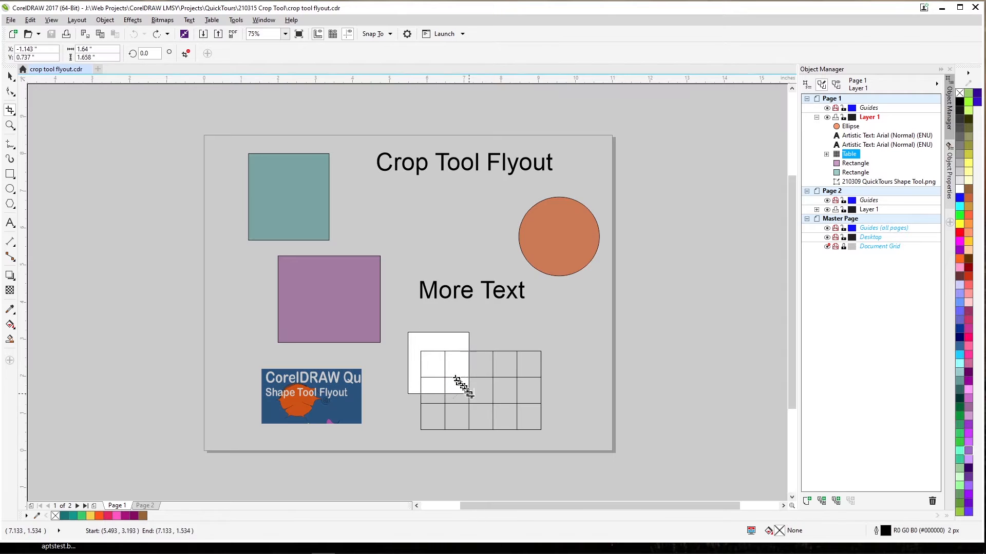
{"action": "double_click", "coordinate": [458, 384]}
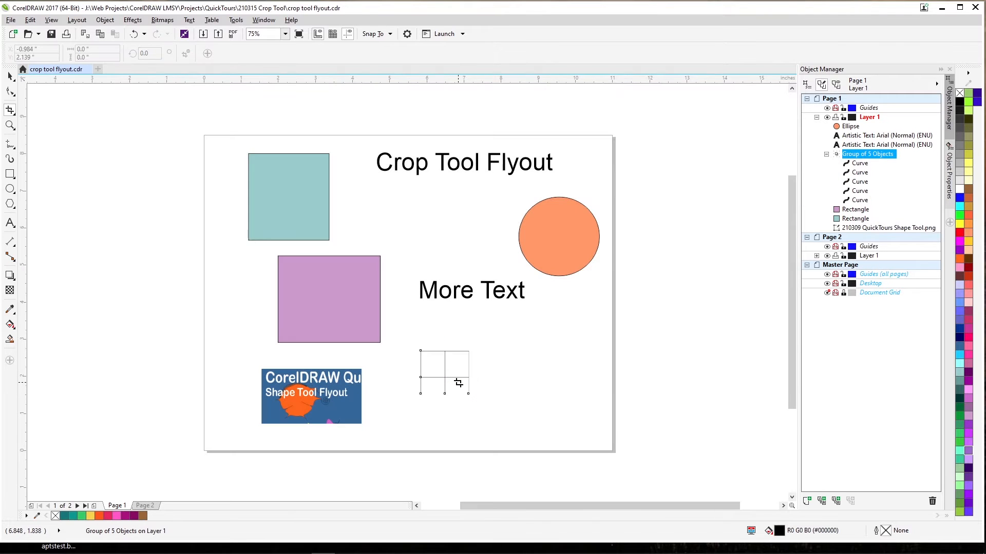
{"action": "key", "text": "ctrl+z"}
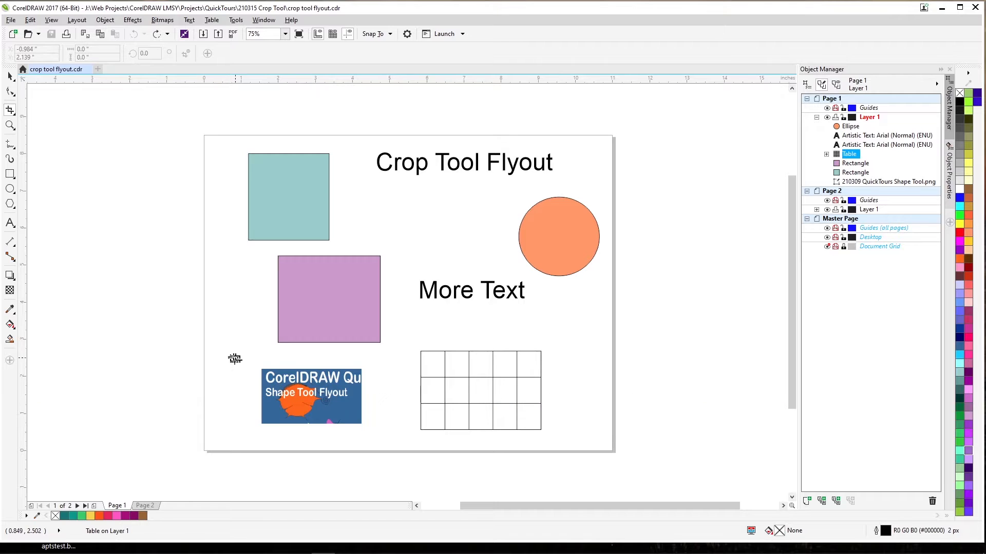
Apply a crop region over the bitmap's upper-left corner while the table is still selected
{"action": "left_click_drag", "start_coordinate": [235, 359], "coordinate": [294, 404]}
{"action": "double_click", "coordinate": [282, 390]}
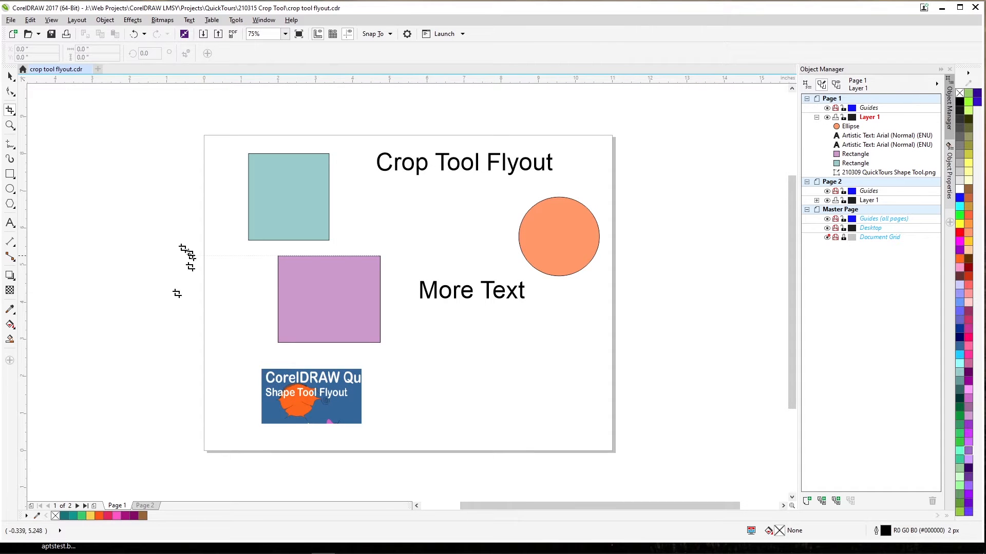
Select the bitmap, crop it to its upper-left part, and undo the crop
{"action": "left_click", "coordinate": [9, 77]}
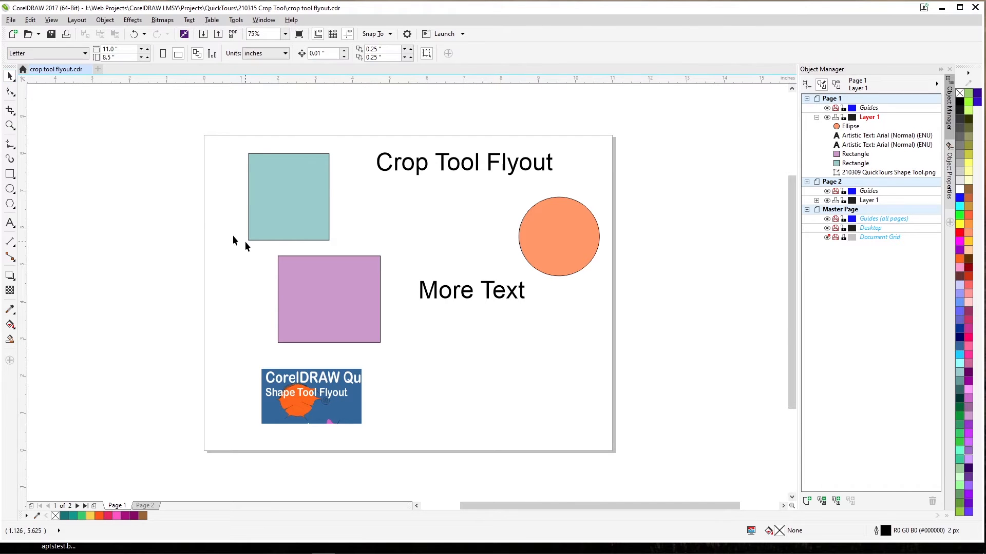
{"action": "left_click", "coordinate": [278, 374]}
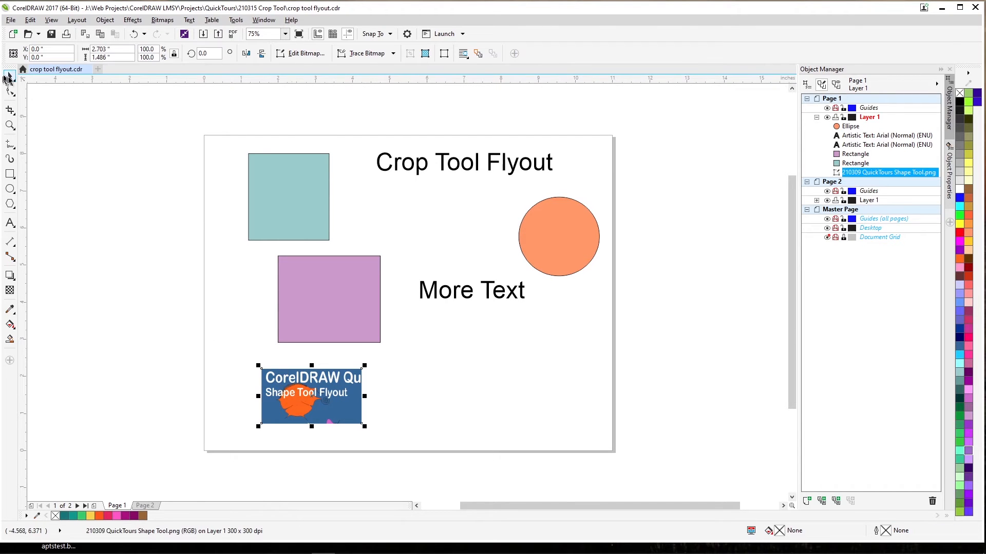
{"action": "left_click", "coordinate": [10, 110]}
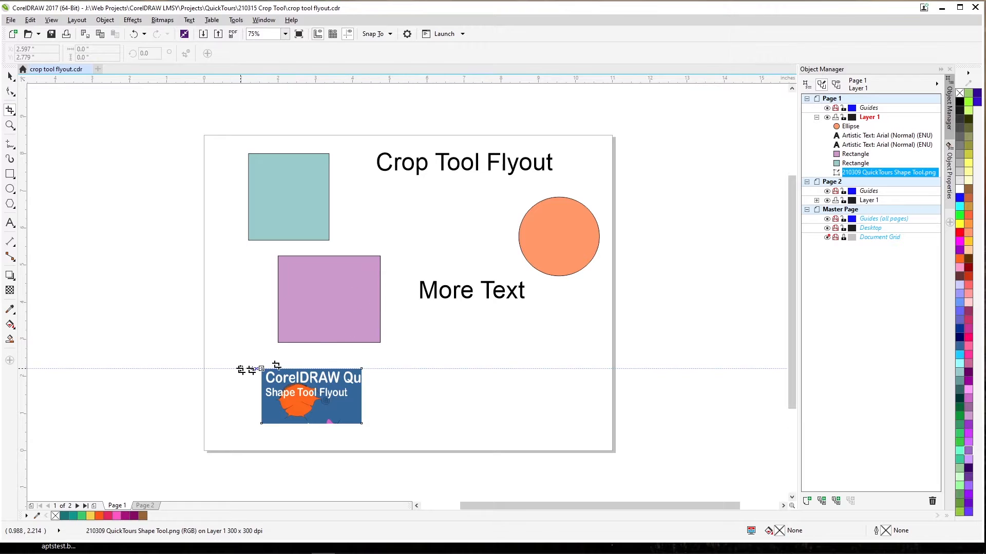
{"action": "left_click_drag", "start_coordinate": [240, 356], "coordinate": [321, 396]}
{"action": "double_click", "coordinate": [296, 393]}
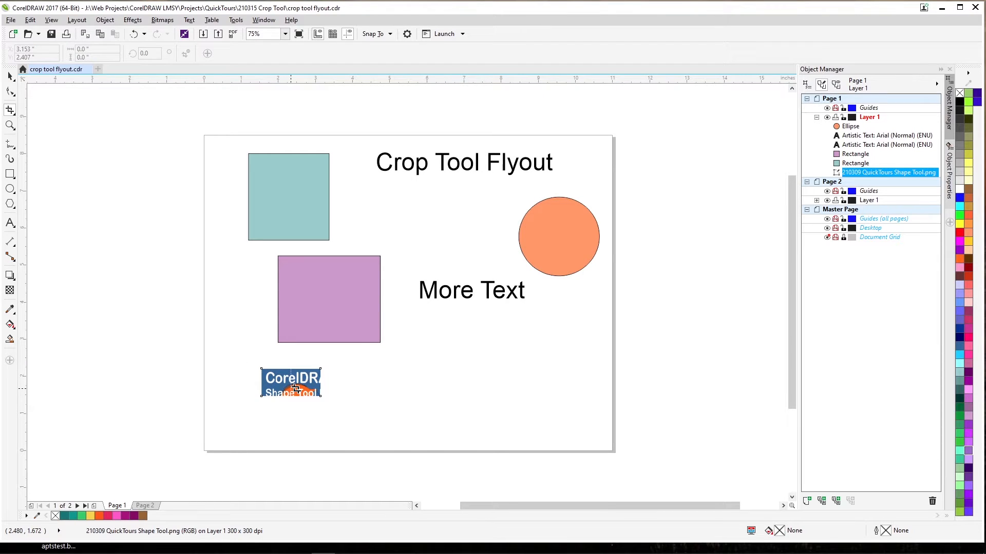
{"action": "key", "text": "ctrl+z"}
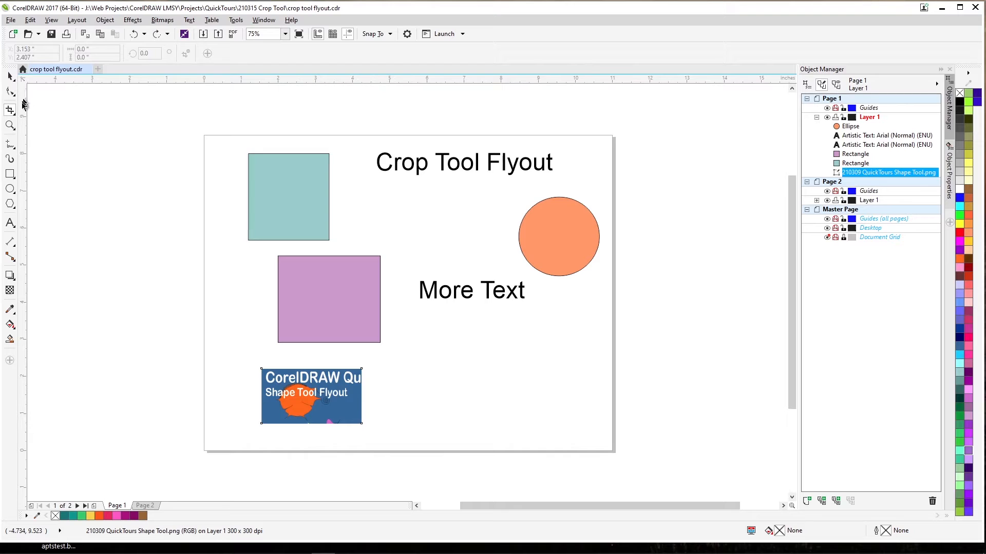
Split the bitmap using the Knife tool with a slanted straight cut about 3 in long from above to below it, and undo the cut
{"action": "left_click", "coordinate": [8, 113]}
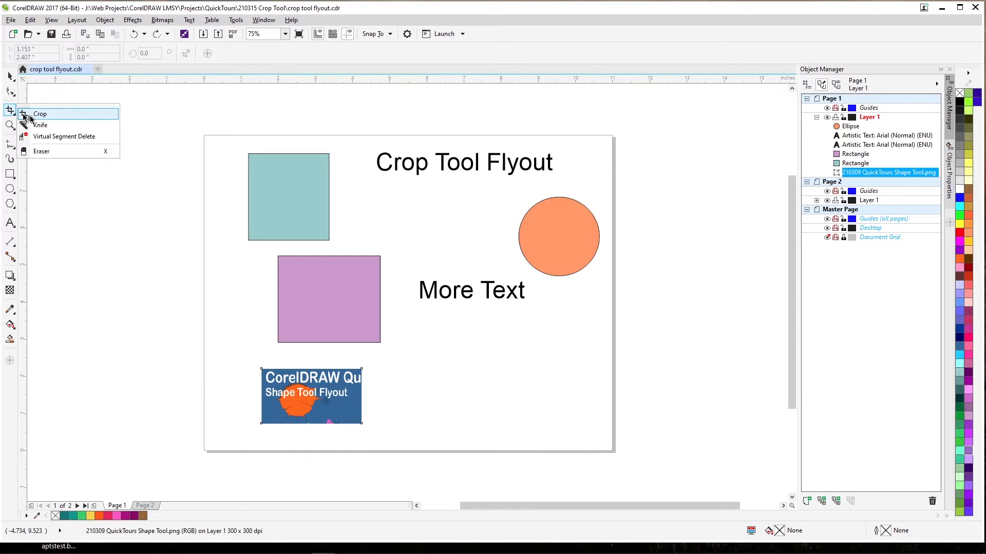
{"action": "left_click", "coordinate": [50, 126]}
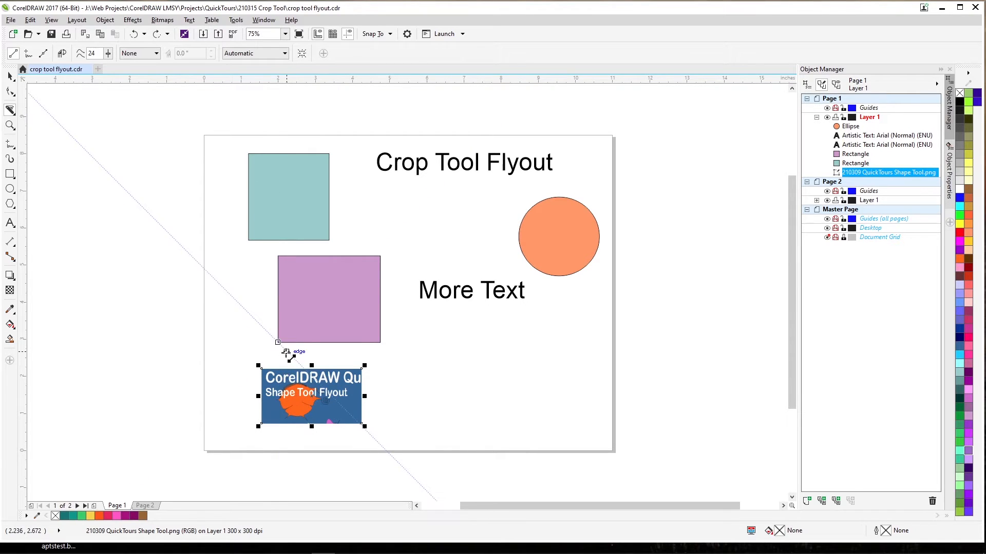
{"action": "left_click", "coordinate": [286, 352]}
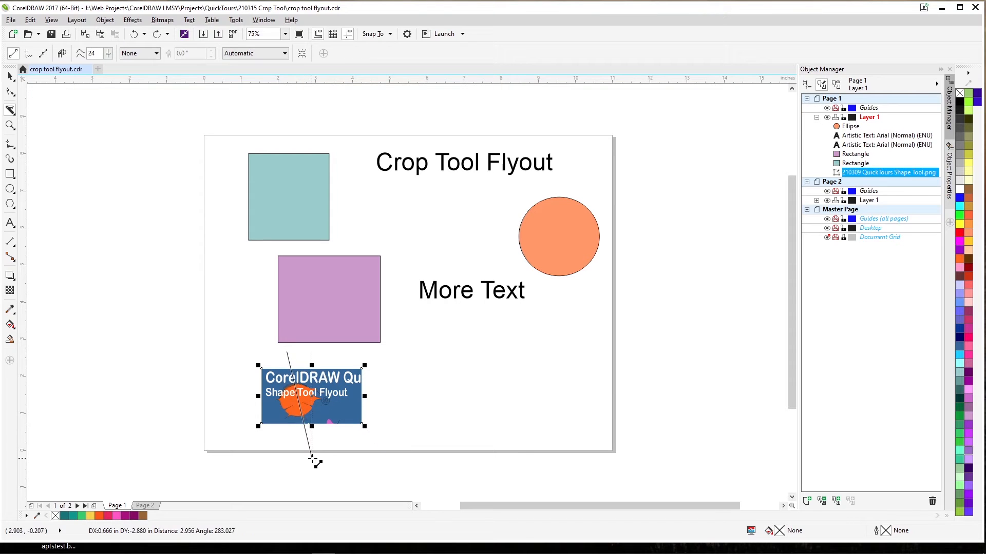
{"action": "left_click", "coordinate": [314, 461]}
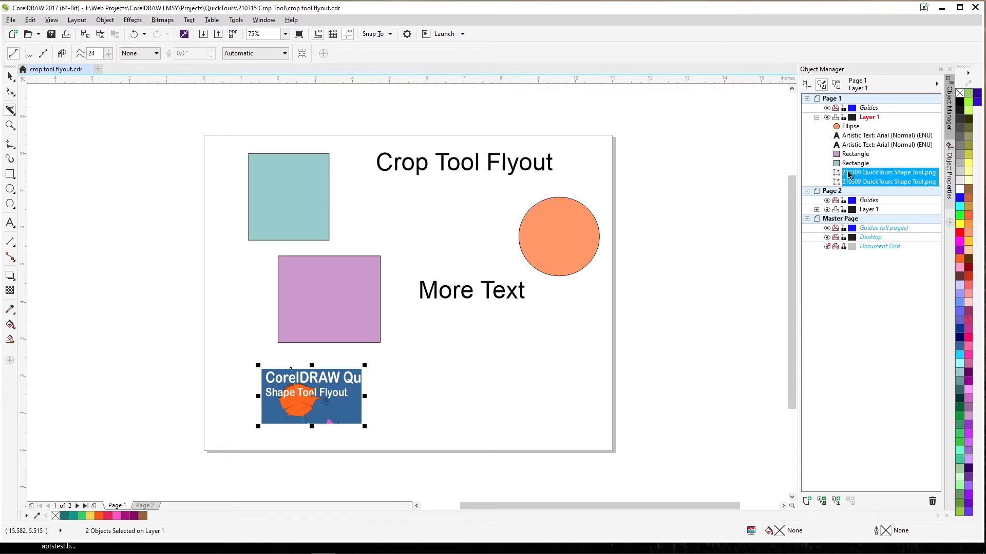
{"action": "key", "text": "ctrl+z"}
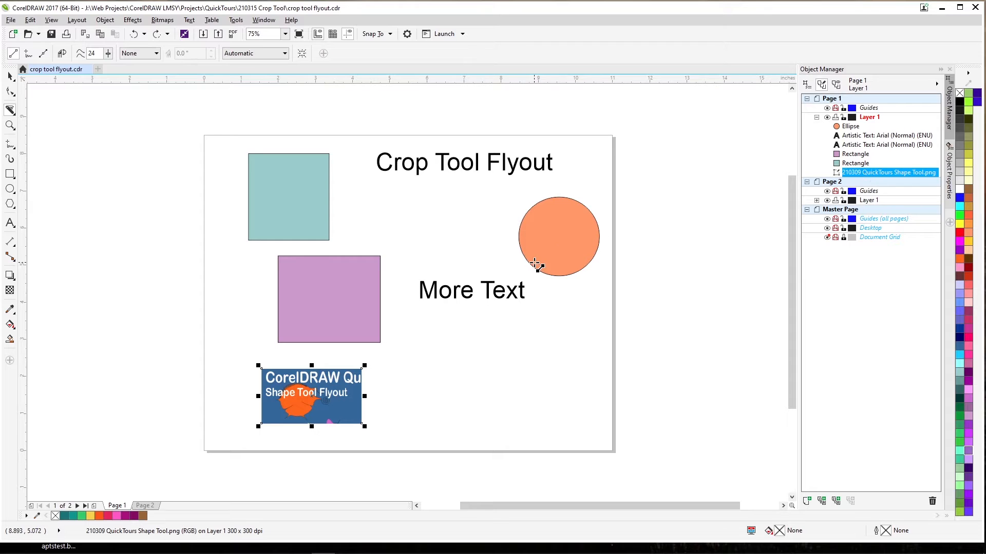
Split the bitmap with a slanted straight Knife cut, move its left piece down and away from the rest, and undo the changes
{"action": "mouse_move", "coordinate": [273, 354]}
{"action": "left_mouse_down"}
{"action": "mouse_move", "coordinate": [286, 414]}
{"action": "mouse_move", "coordinate": [329, 434]}
{"action": "left_mouse_up"}
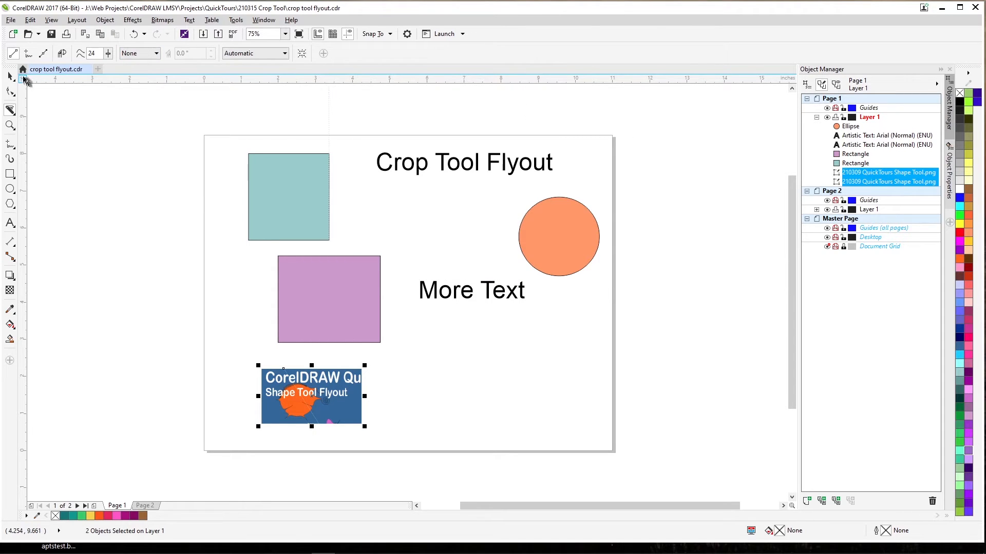
{"action": "left_click", "coordinate": [10, 77]}
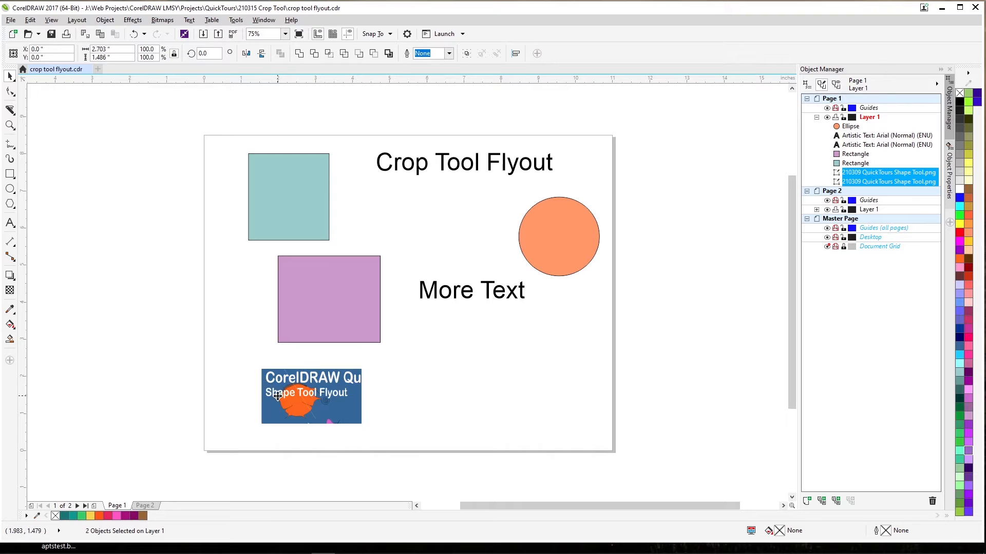
{"action": "left_click_drag", "start_coordinate": [281, 399], "coordinate": [204, 420]}
{"action": "left_click", "coordinate": [222, 403]}
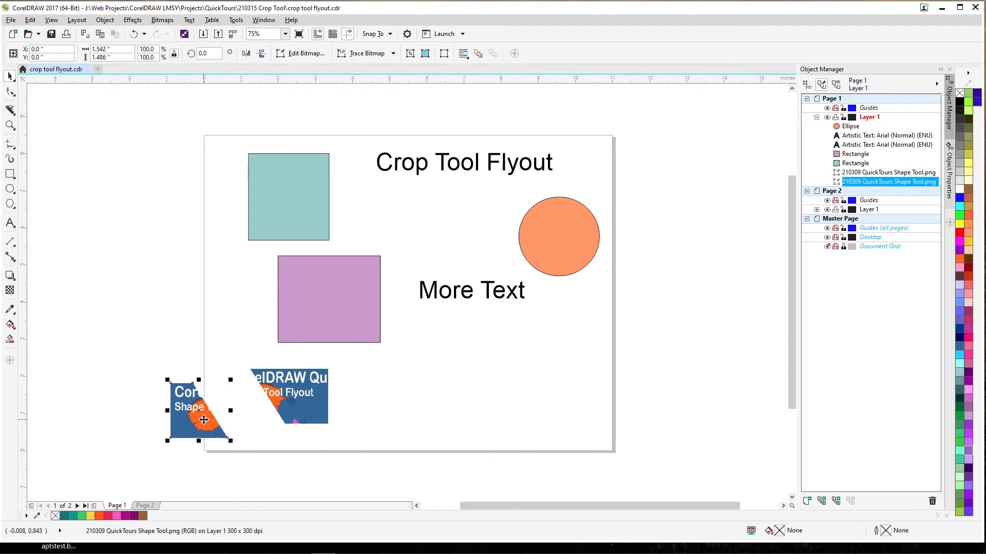
{"action": "key", "text": "ctrl+z"}
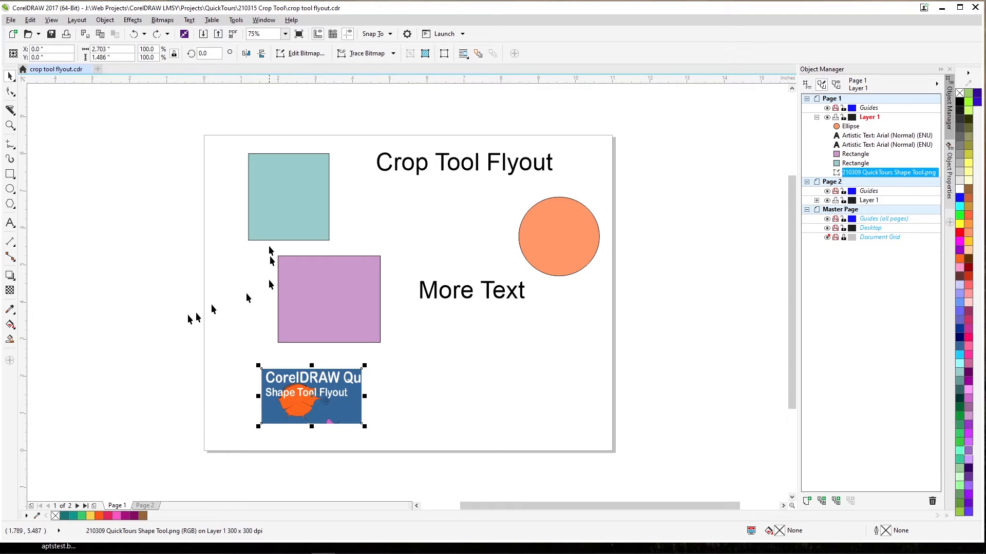
Select the teal rectangle and split it with a slightly slanted straight Knife cut across its upper part
{"action": "left_click", "coordinate": [9, 111]}
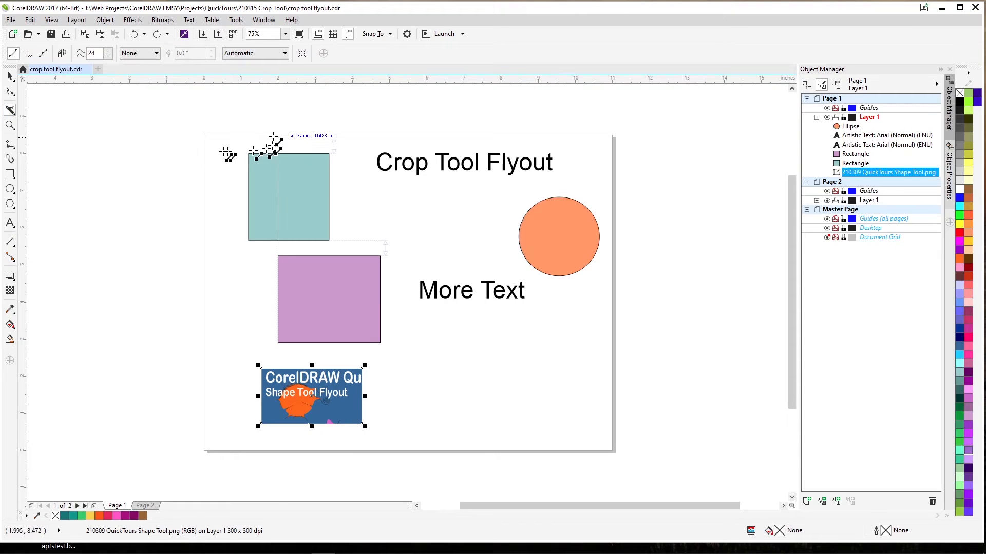
{"action": "left_click_drag", "start_coordinate": [278, 135], "coordinate": [270, 262]}
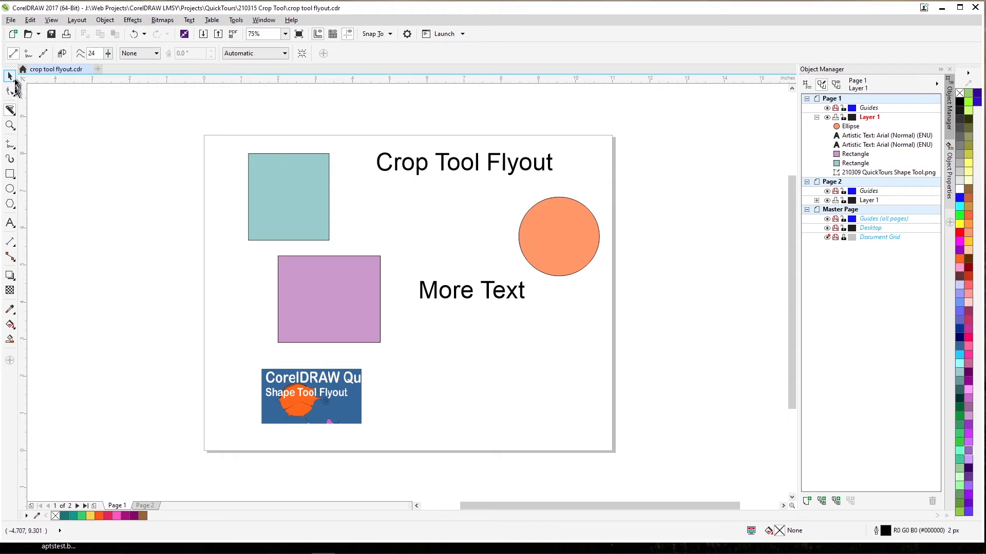
{"action": "left_click", "coordinate": [11, 78]}
{"action": "left_click", "coordinate": [263, 177]}
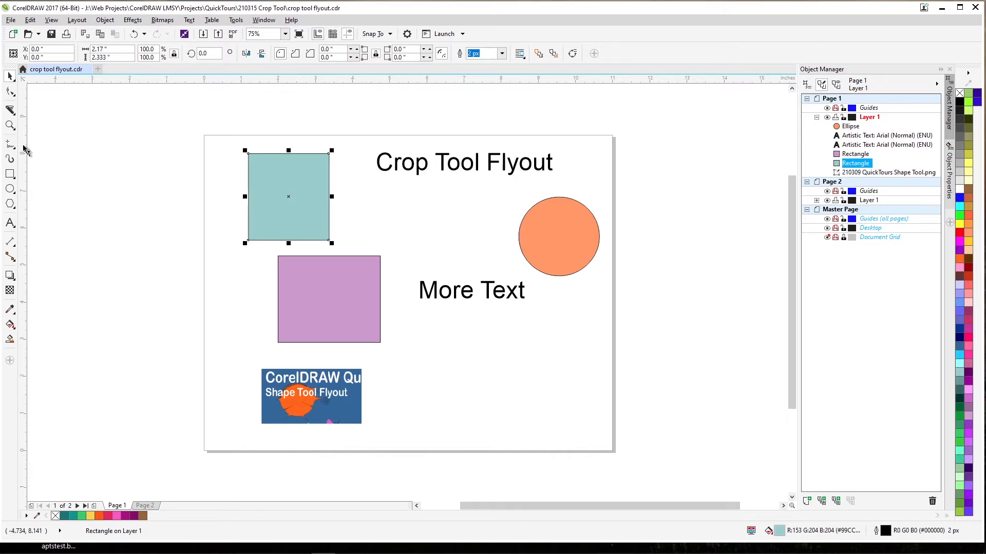
{"action": "left_click", "coordinate": [9, 110]}
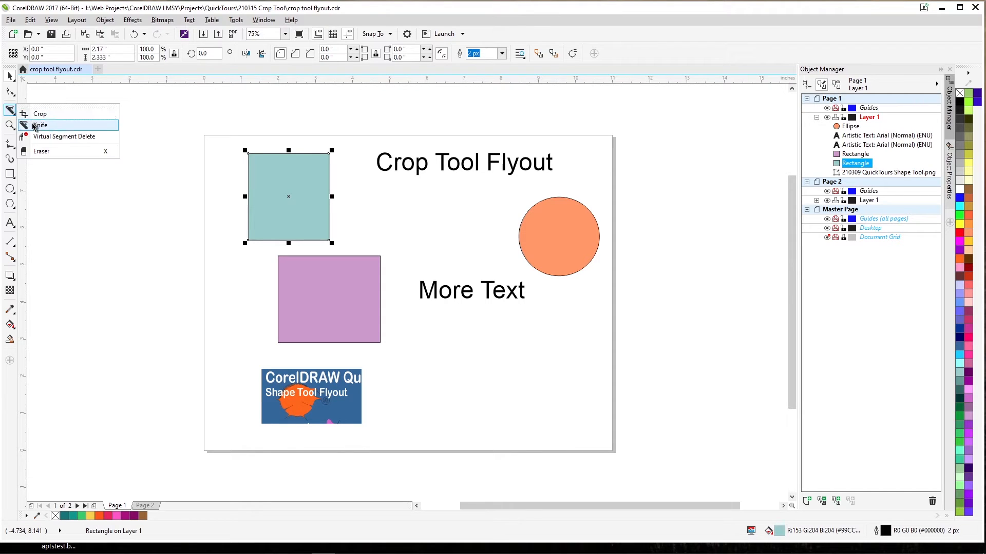
{"action": "left_click", "coordinate": [31, 125]}
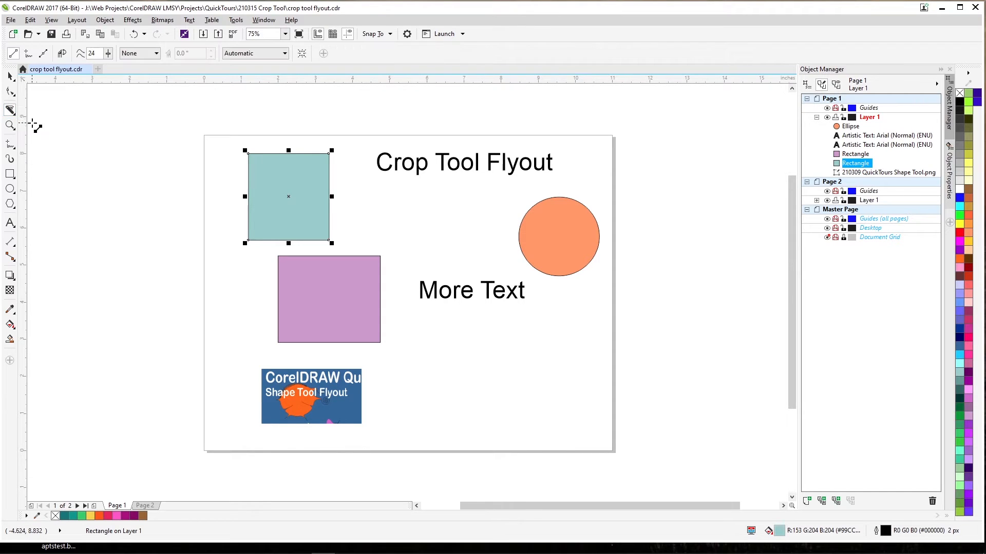
{"action": "left_click", "coordinate": [219, 164]}
{"action": "left_click", "coordinate": [359, 186]}
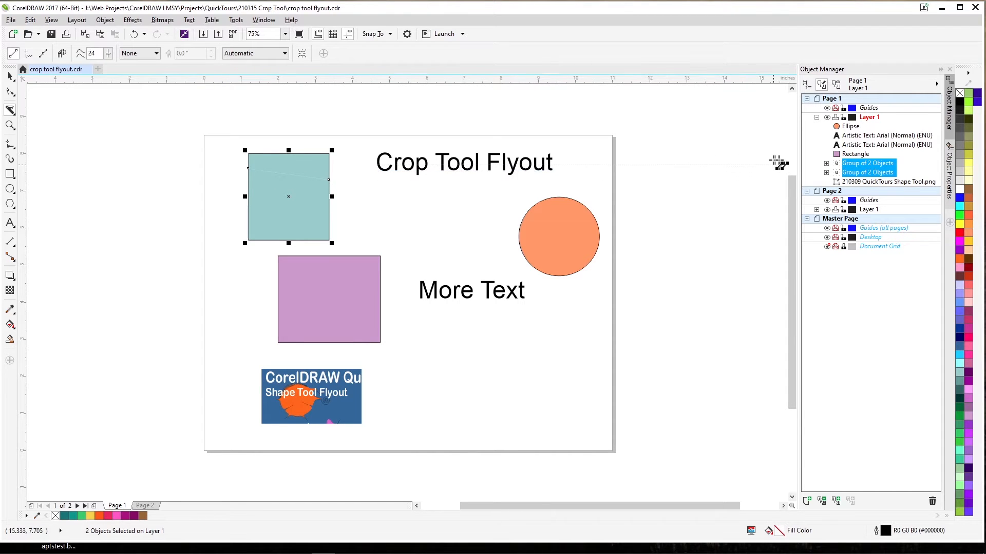
Expand the group for the upper piece of the cut teal rectangle and ungroup it
{"action": "left_click", "coordinate": [826, 164]}
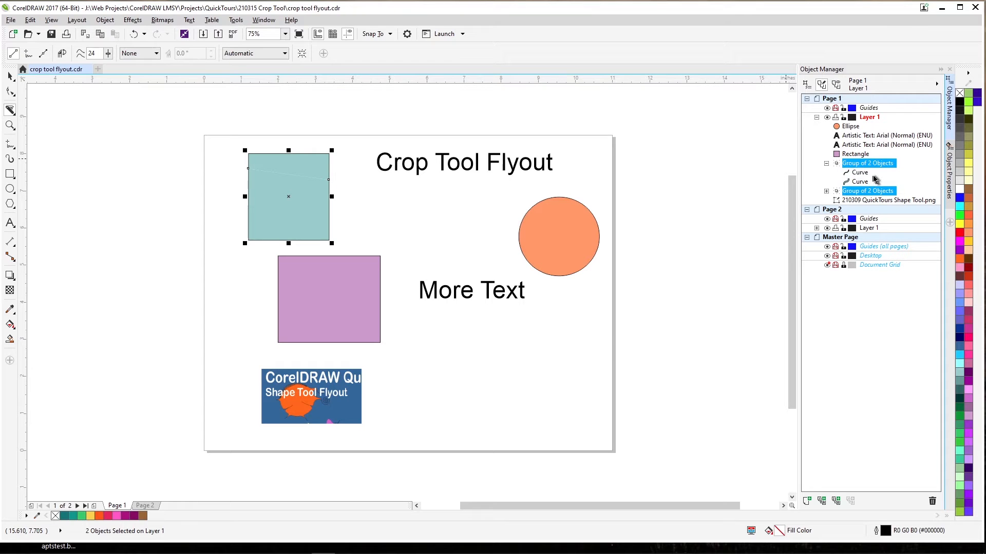
{"action": "left_click", "coordinate": [855, 163]}
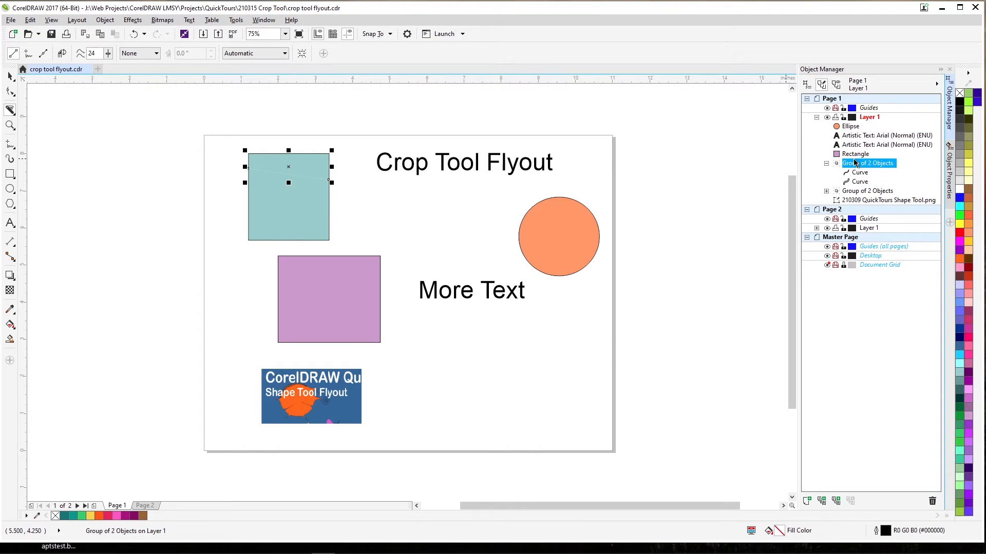
{"action": "key", "text": "ctrl+u"}
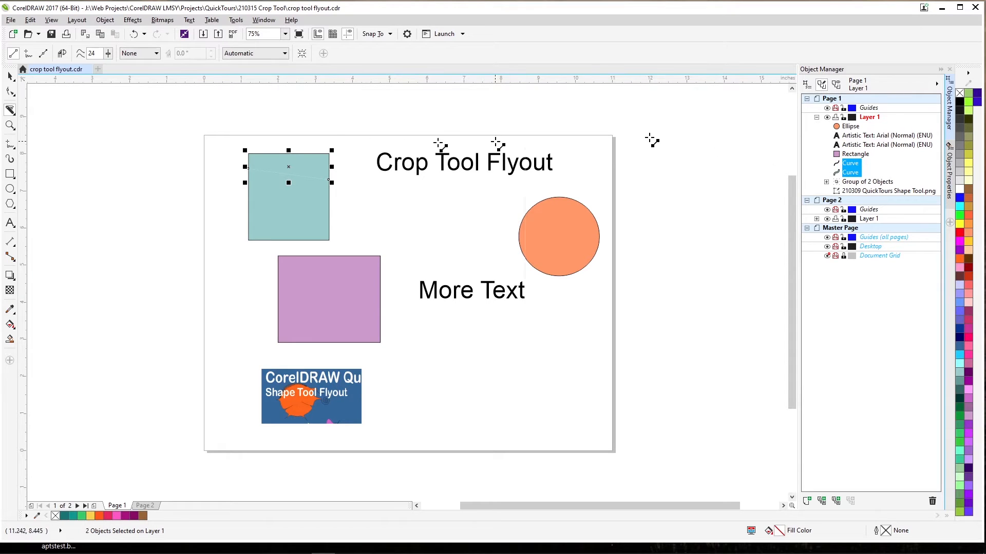
Move the upper piece's outline and fill separately up above the lower piece, and expand the lower piece's group in the object list
{"action": "left_click", "coordinate": [10, 76]}
{"action": "left_click", "coordinate": [102, 149]}
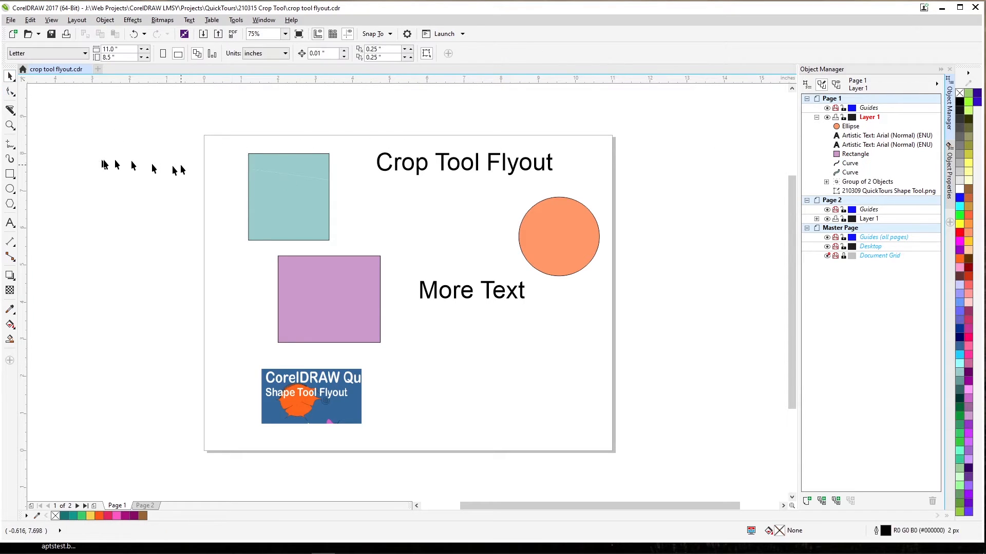
{"action": "left_click", "coordinate": [259, 167]}
{"action": "left_click_drag", "start_coordinate": [259, 164], "coordinate": [276, 138]}
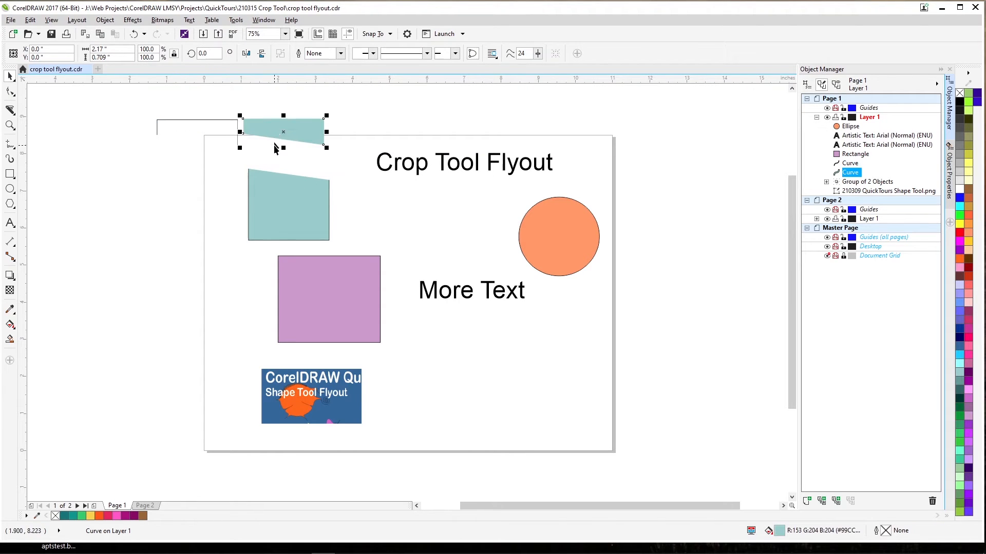
{"action": "left_click", "coordinate": [286, 204]}
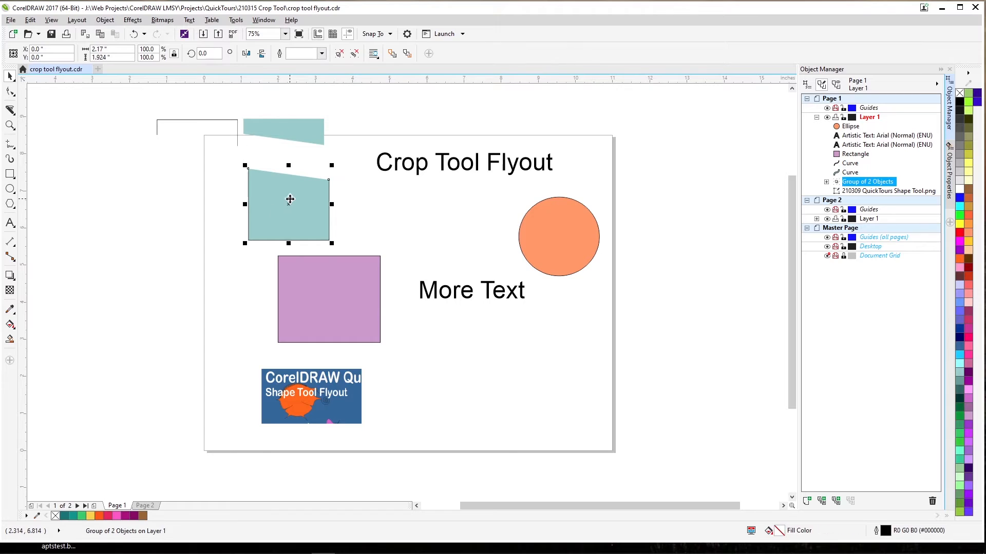
{"action": "left_click", "coordinate": [826, 182]}
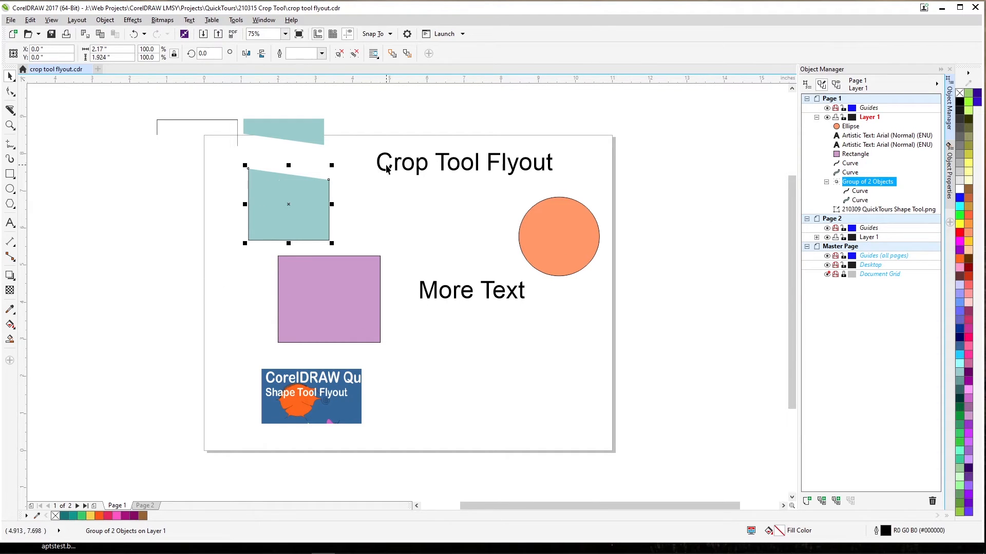
Try to split the "Crop Tool Flyout" text with a slanted Knife cut while the lower teal group is still selected
{"action": "left_click", "coordinate": [13, 111]}
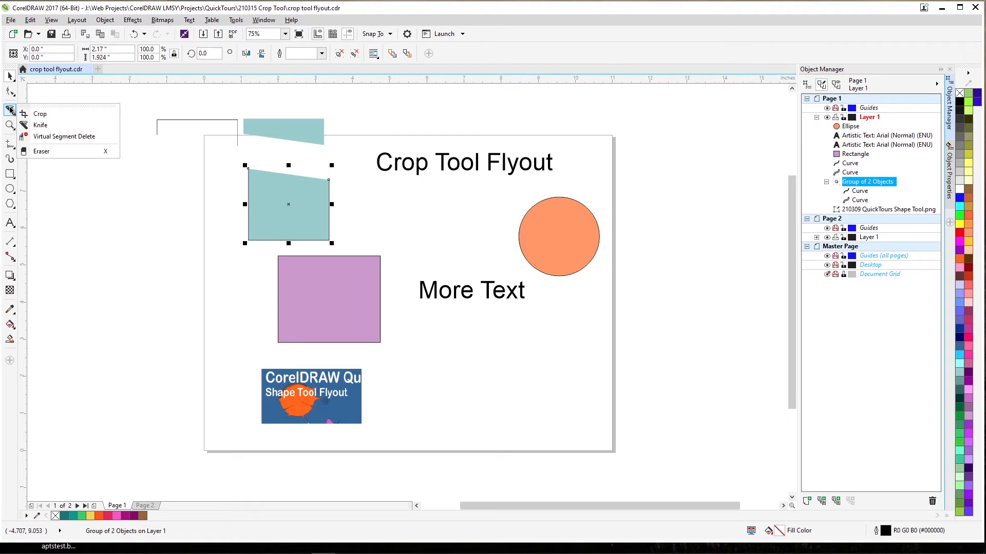
{"action": "left_click", "coordinate": [38, 125]}
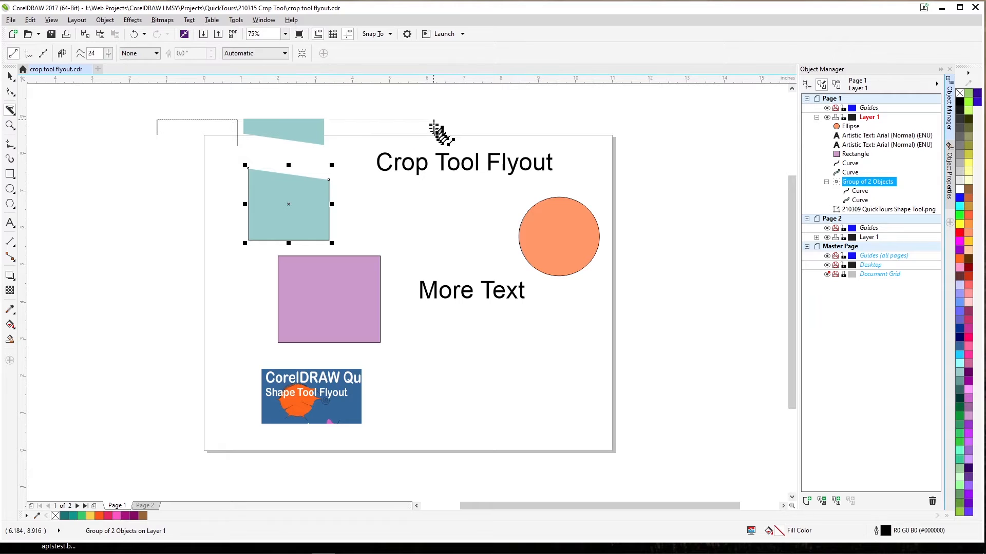
{"action": "left_click_drag", "start_coordinate": [433, 119], "coordinate": [482, 212]}
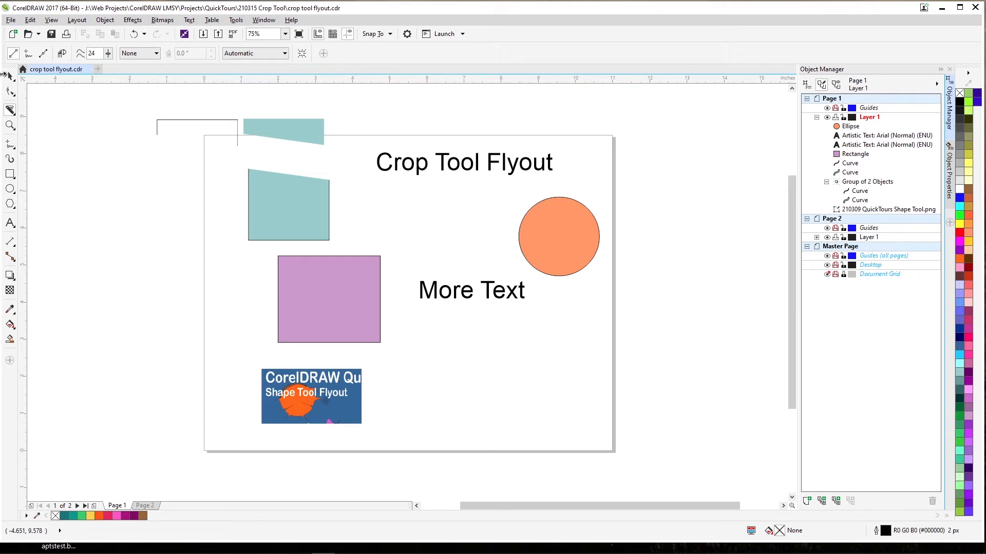
Select the "Crop Tool Flyout" text and split it with a slanted Knife cut through the word "Tool"
{"action": "left_click", "coordinate": [8, 76]}
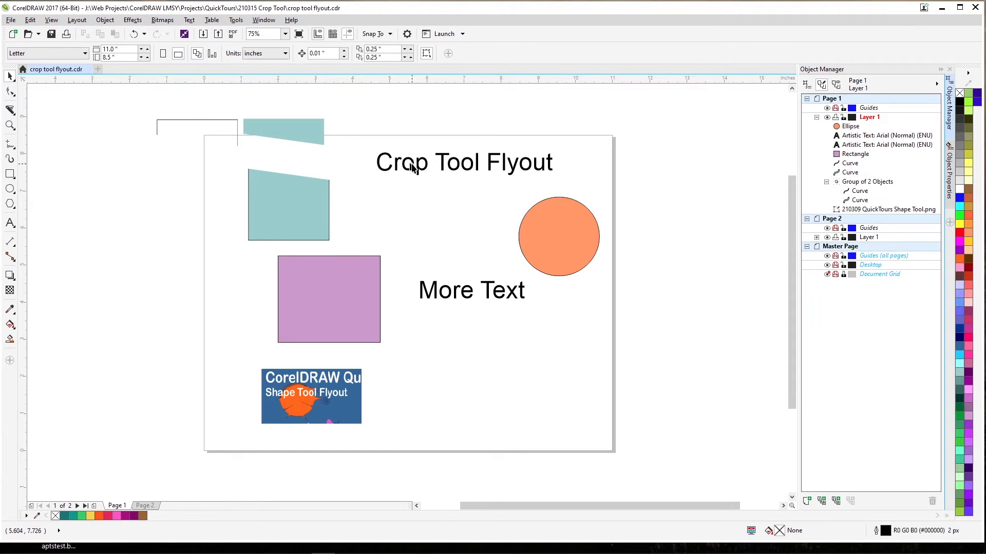
{"action": "left_click", "coordinate": [394, 169]}
{"action": "left_click", "coordinate": [10, 110]}
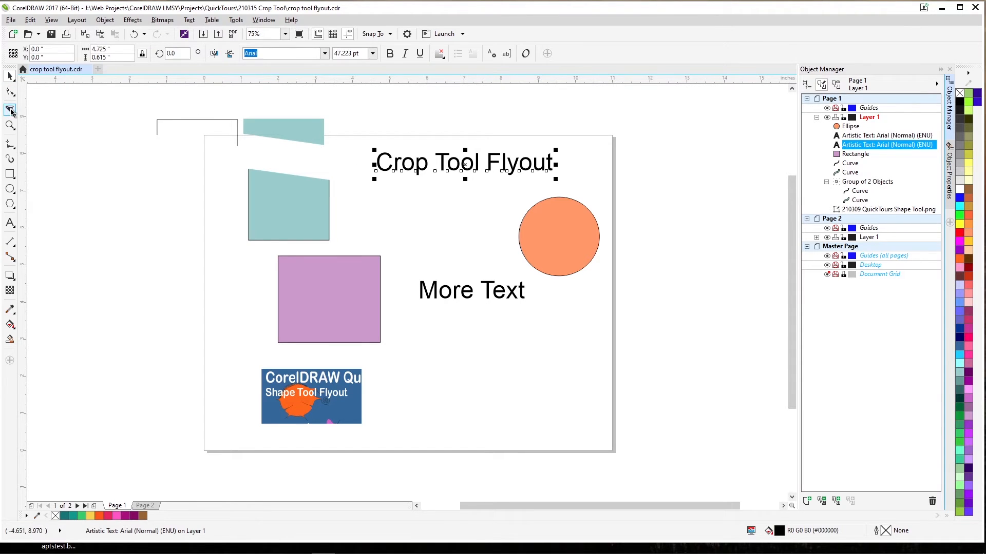
{"action": "left_click_drag", "start_coordinate": [451, 148], "coordinate": [468, 201]}
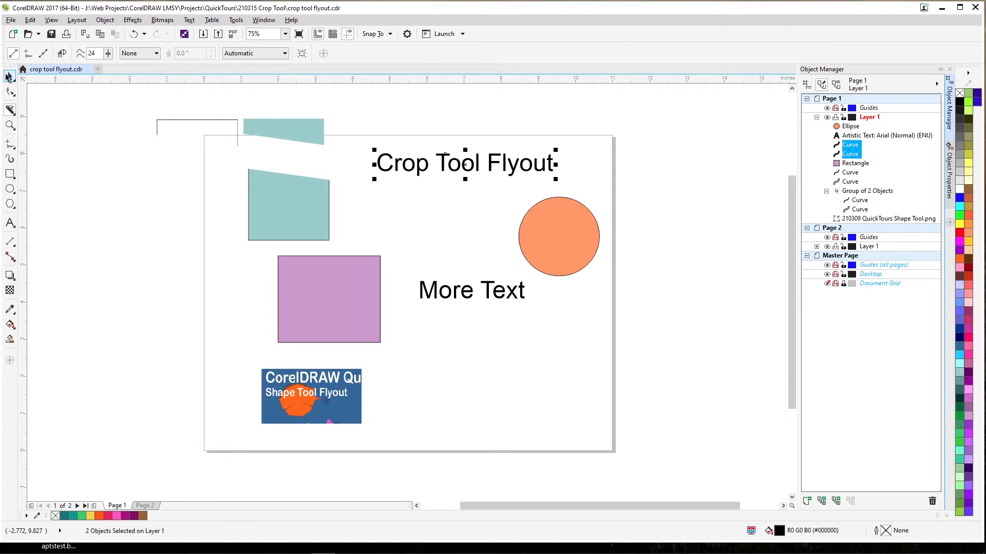
Pull the two halves of the cut "Crop Tool Flyout" text apart, the left half up-left and the right half up-right
{"action": "left_click", "coordinate": [10, 76]}
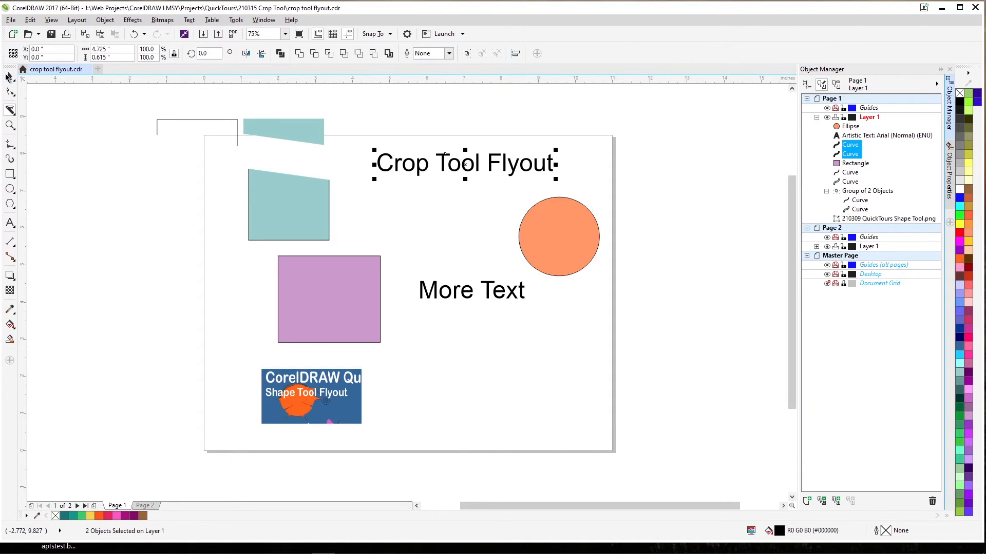
{"action": "left_click", "coordinate": [419, 189]}
{"action": "left_click", "coordinate": [415, 170]}
{"action": "left_click_drag", "start_coordinate": [415, 171], "coordinate": [389, 148]}
{"action": "left_click_drag", "start_coordinate": [477, 160], "coordinate": [497, 149]}
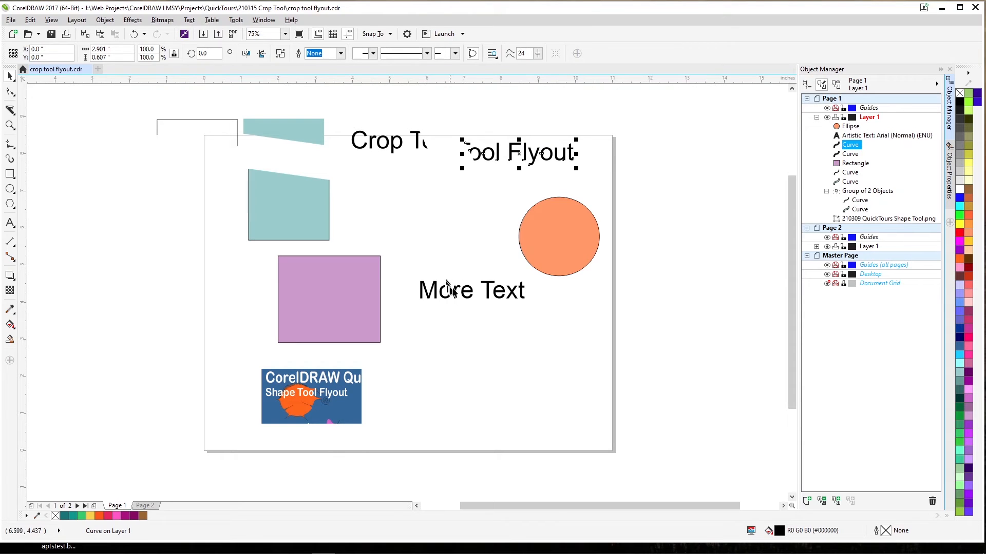
{"action": "key", "text": "Escape"}
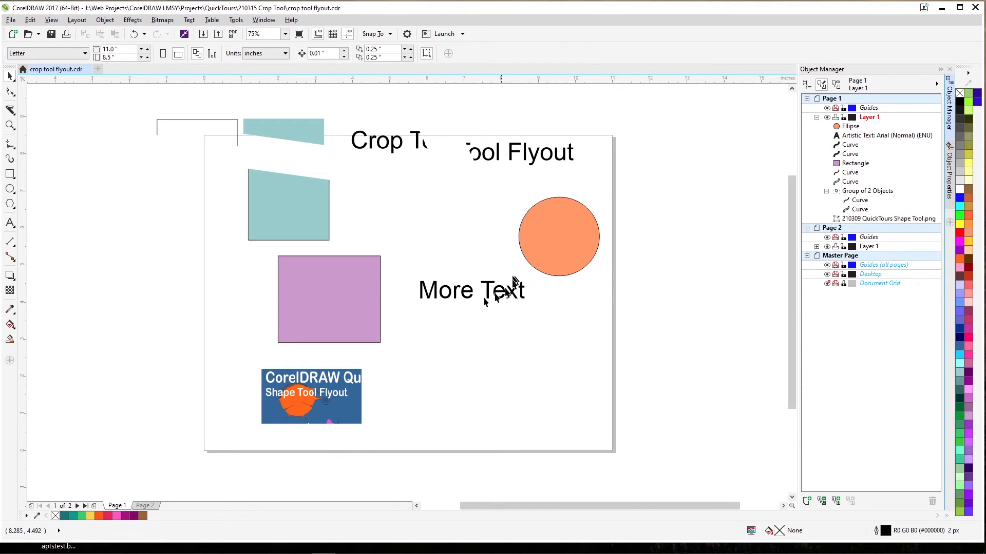
Select the "More Text" object and the right half of the cut text in turn to compare their object types
{"action": "left_click", "coordinate": [446, 292]}
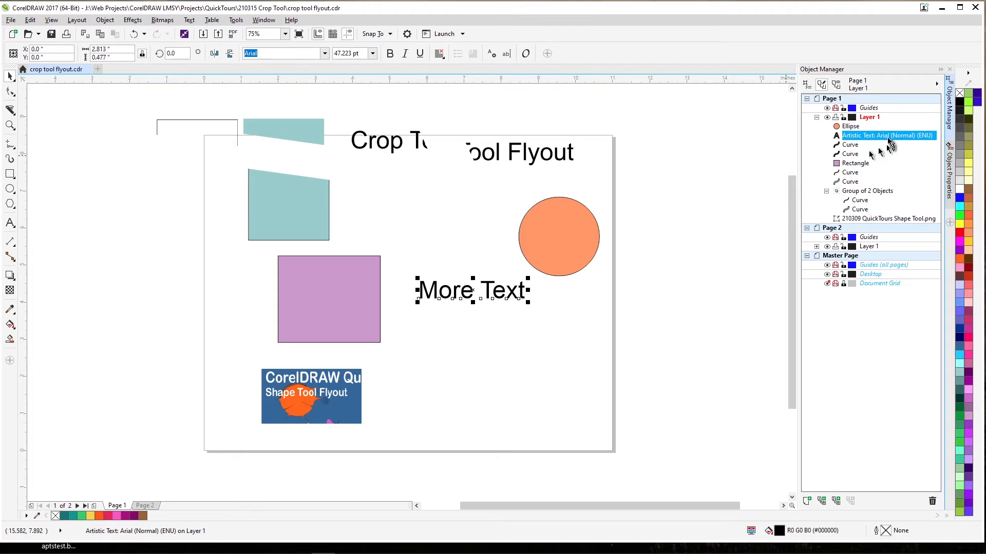
{"action": "key", "text": "Tab"}
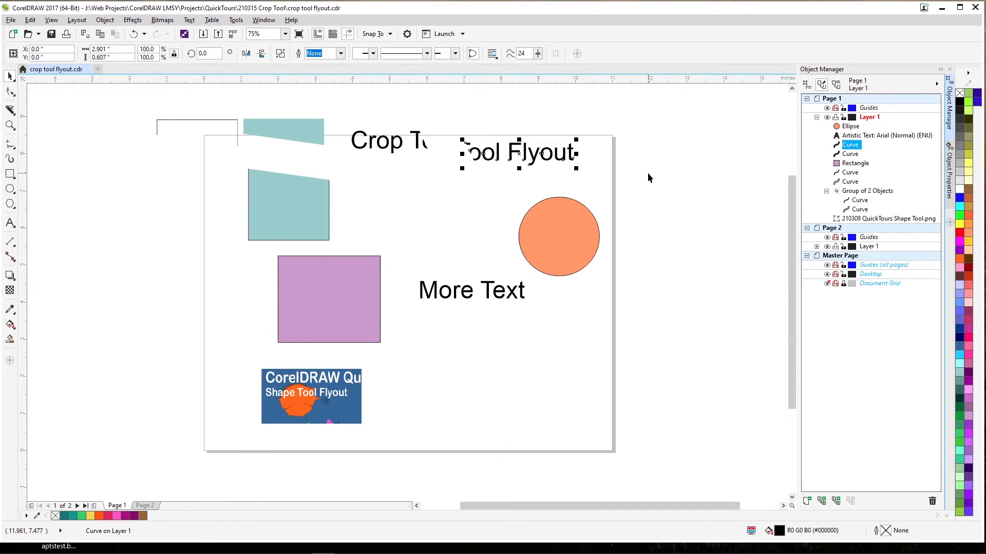
{"action": "left_click", "coordinate": [66, 164]}
{"action": "left_click", "coordinate": [9, 110]}
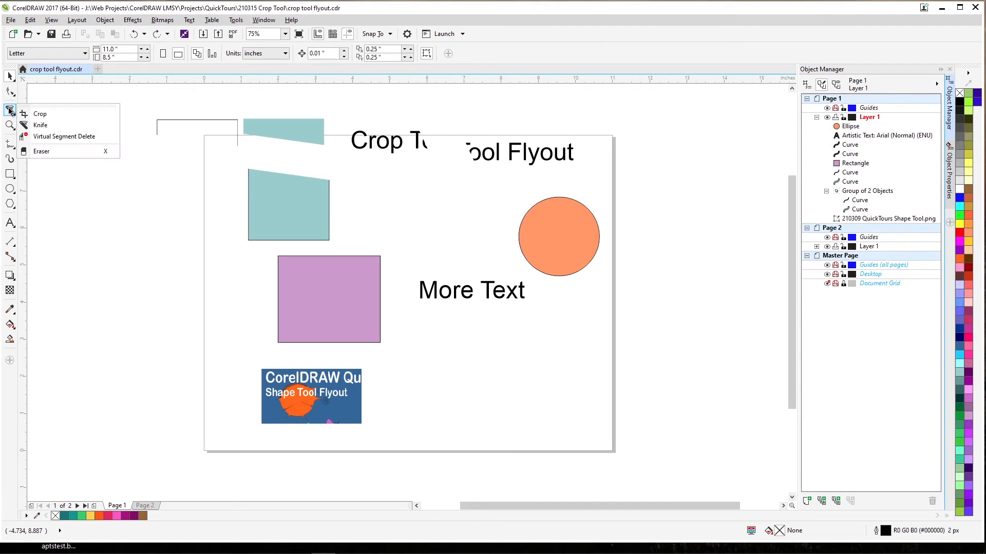
{"action": "left_click", "coordinate": [61, 137]}
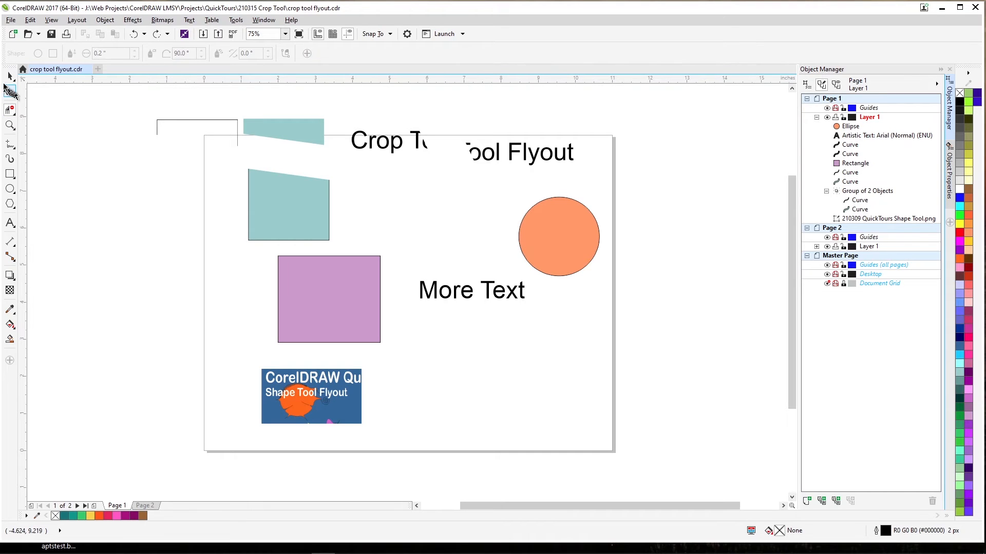
{"action": "left_click", "coordinate": [8, 76]}
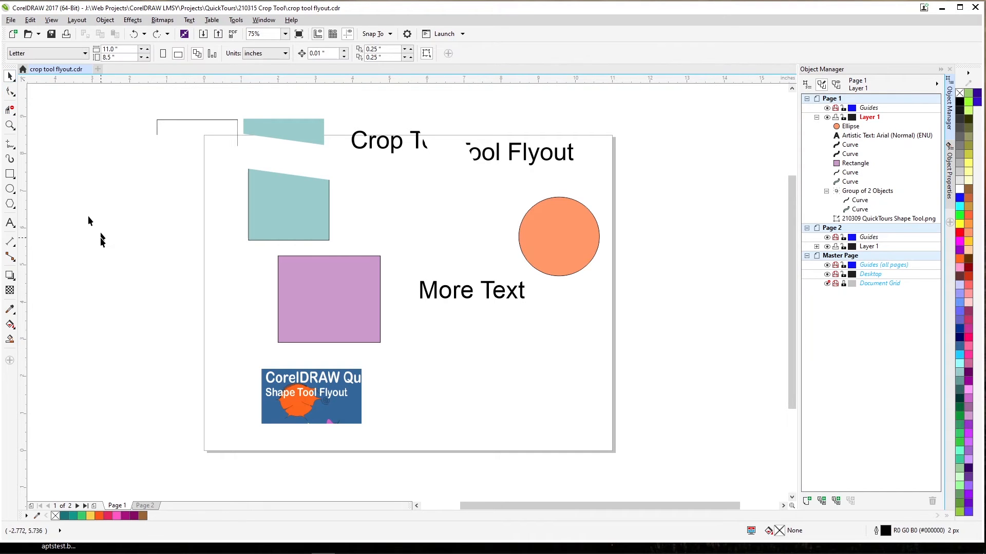
Duplicate the purple rectangle and shift the copy slightly to the right so that it overlaps the original
{"action": "left_click", "coordinate": [296, 293]}
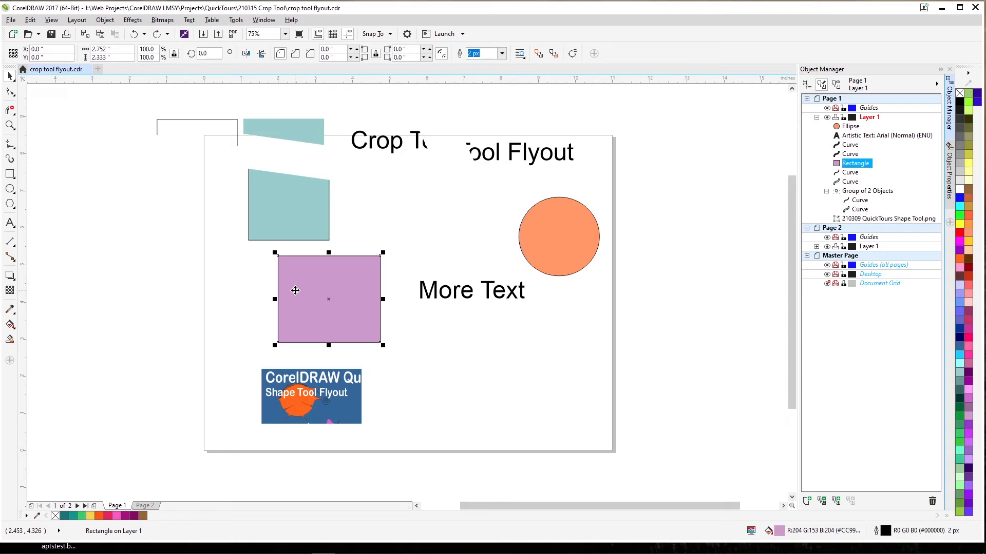
{"action": "key", "text": "ctrl+d"}
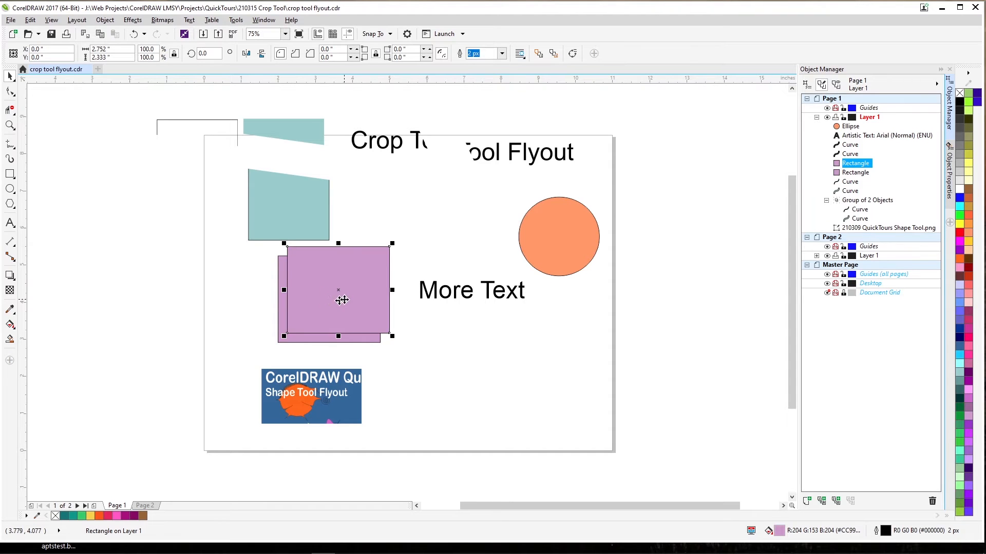
{"action": "left_click_drag", "start_coordinate": [340, 297], "coordinate": [355, 291]}
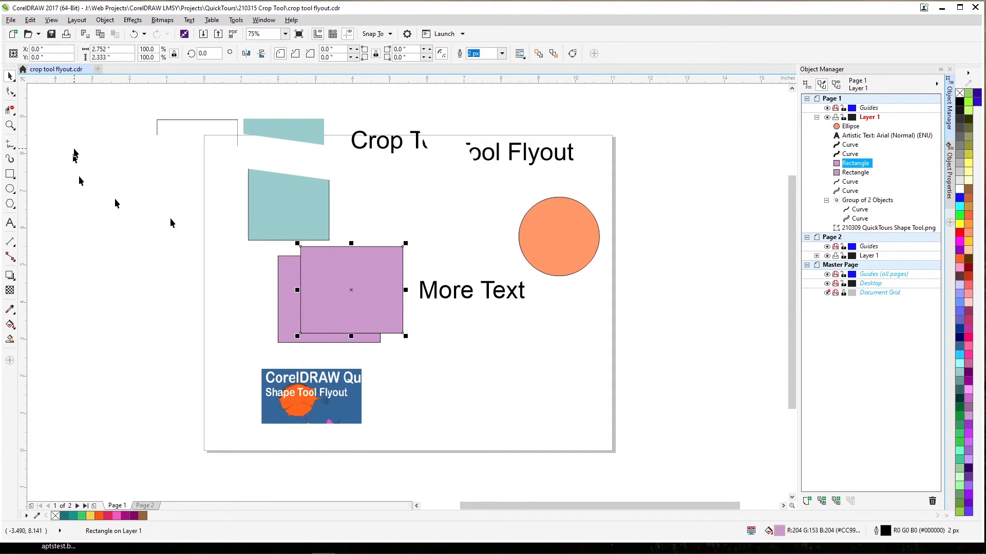
Use Virtual Segment Delete to remove the overlapping outline segments of the two purple rectangles, first on the front one and also on the rear one
{"action": "left_click", "coordinate": [11, 111]}
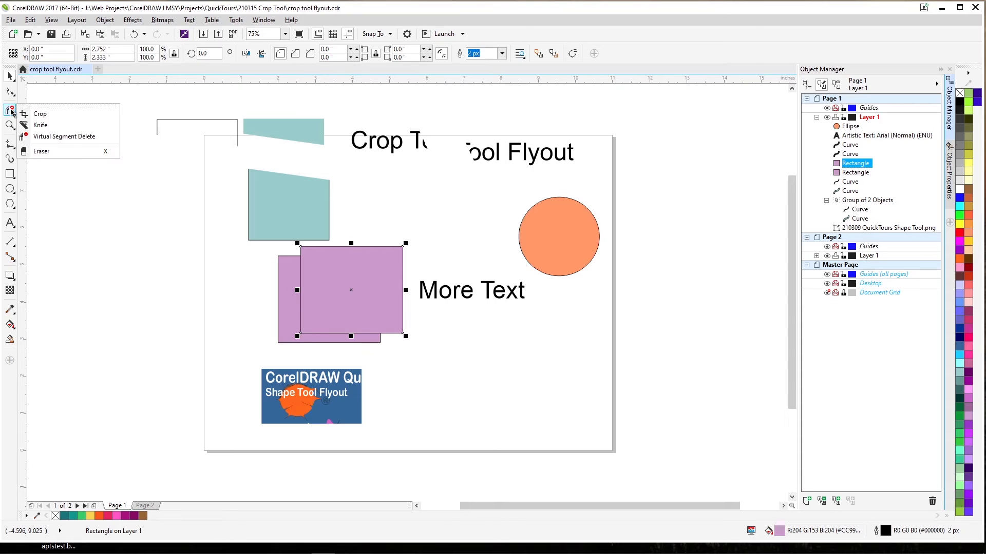
{"action": "left_click", "coordinate": [56, 135]}
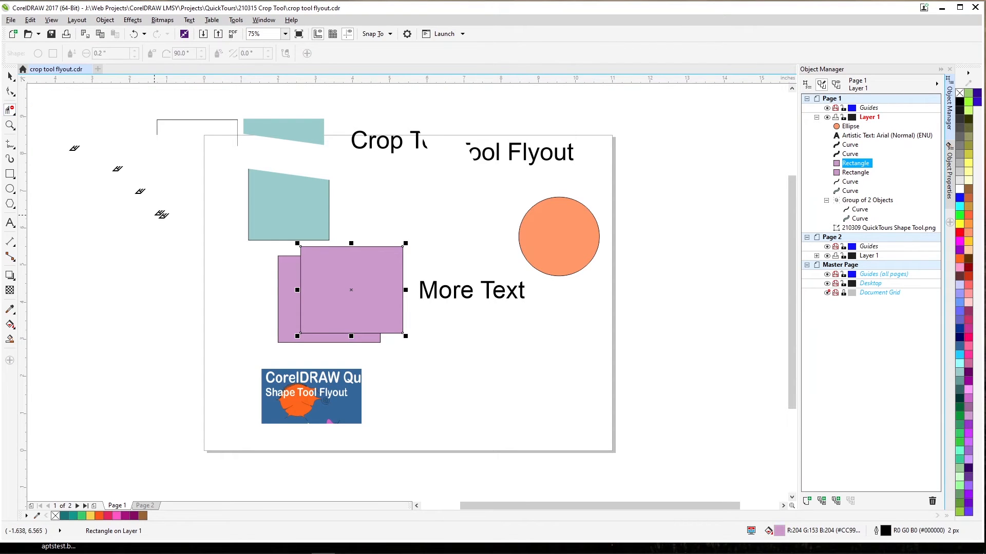
{"action": "left_click", "coordinate": [303, 257]}
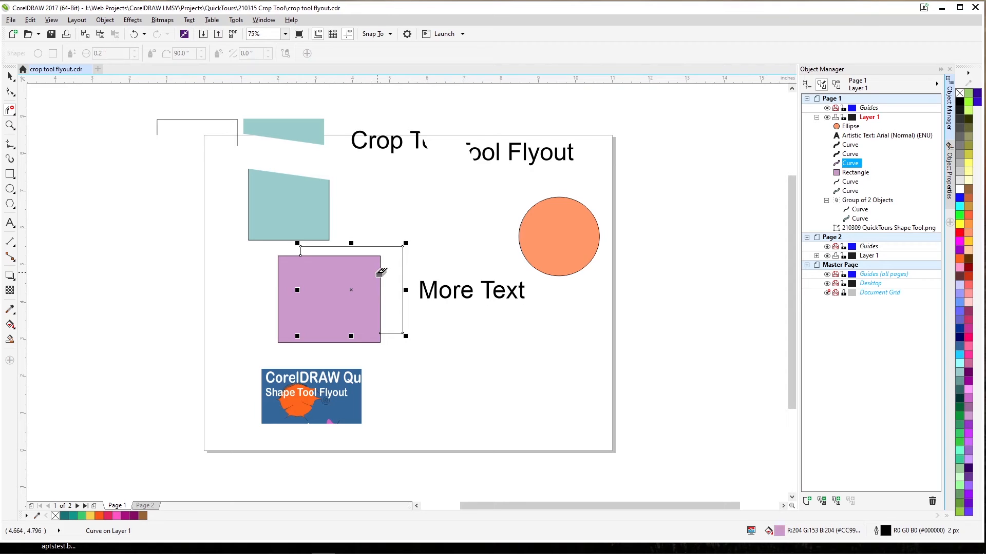
{"action": "left_click", "coordinate": [380, 265]}
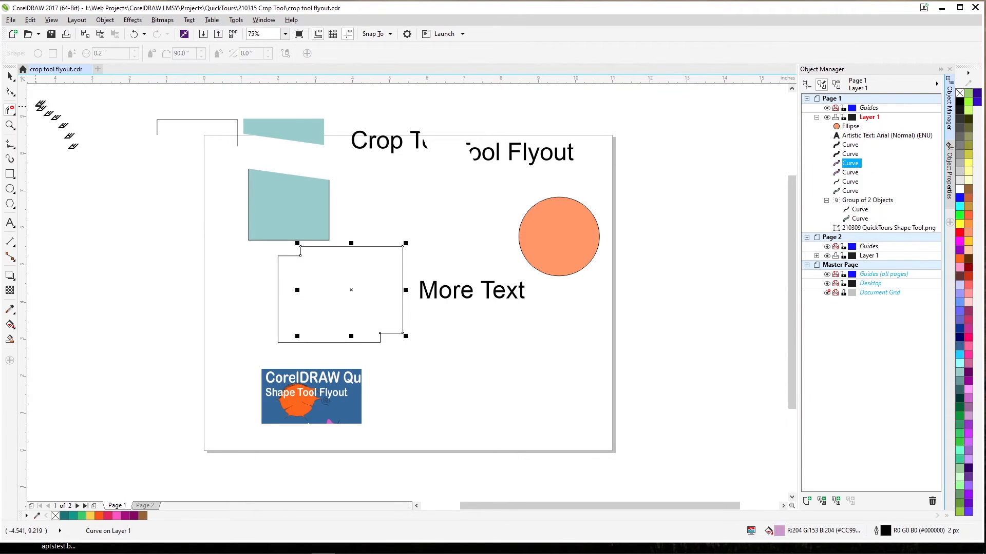
Pull the two remaining open rectangle outlines apart, one slightly up-right and the other down-left
{"action": "left_click", "coordinate": [10, 77]}
{"action": "left_click_drag", "start_coordinate": [380, 259], "coordinate": [390, 248]}
{"action": "left_click_drag", "start_coordinate": [280, 287], "coordinate": [253, 294]}
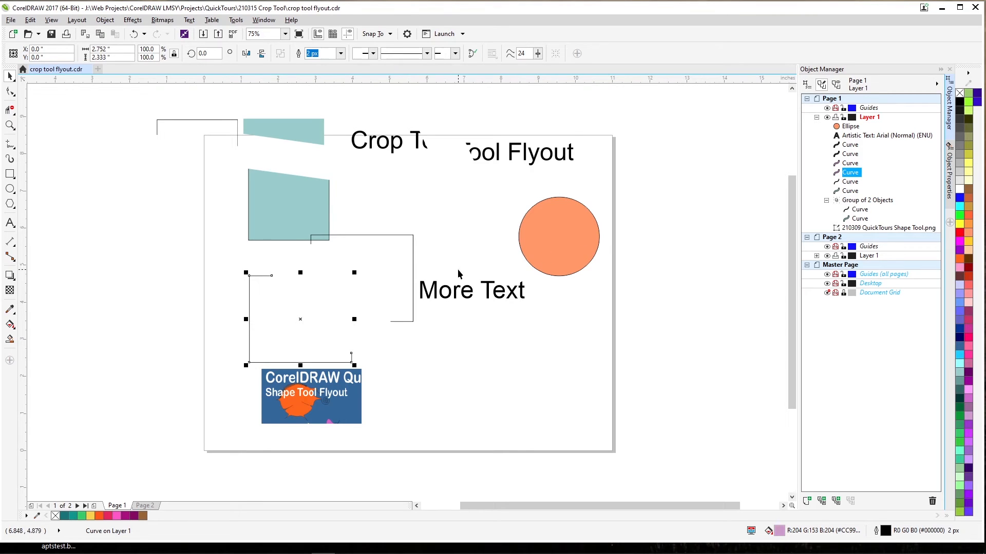
Use Virtual Segment Delete to remove letter outlines from both halves of the cut "Crop Tool Flyout" text
{"action": "left_click", "coordinate": [466, 291]}
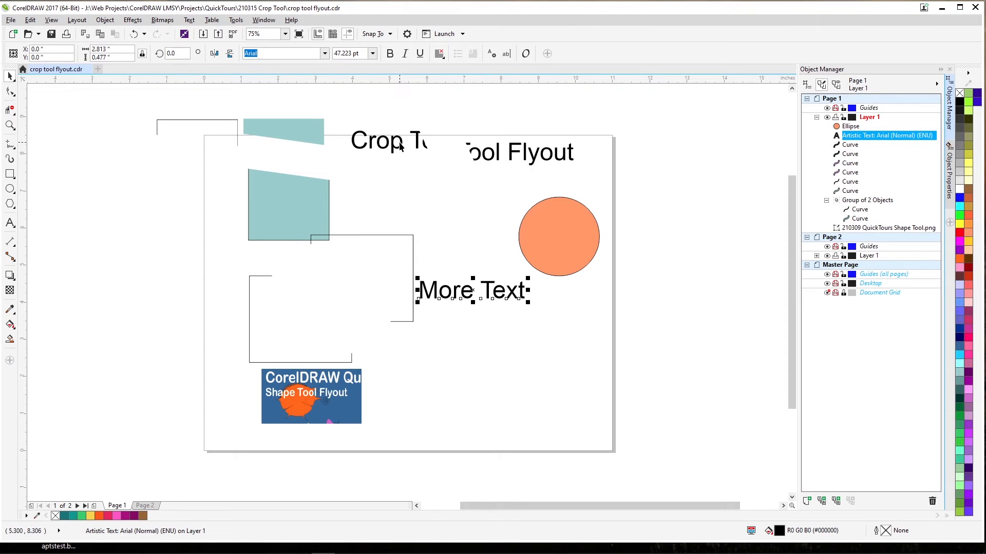
{"action": "left_click", "coordinate": [10, 112]}
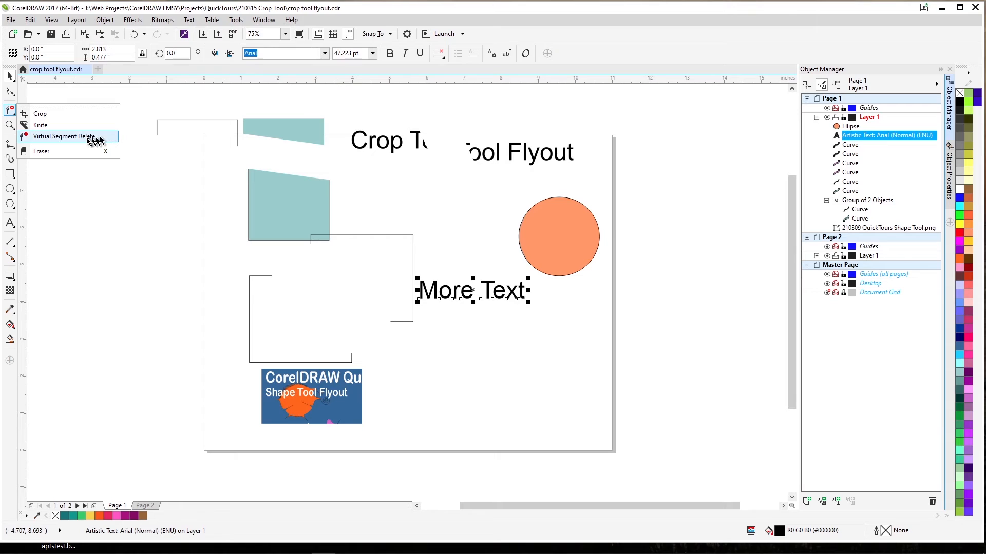
{"action": "left_click", "coordinate": [95, 147]}
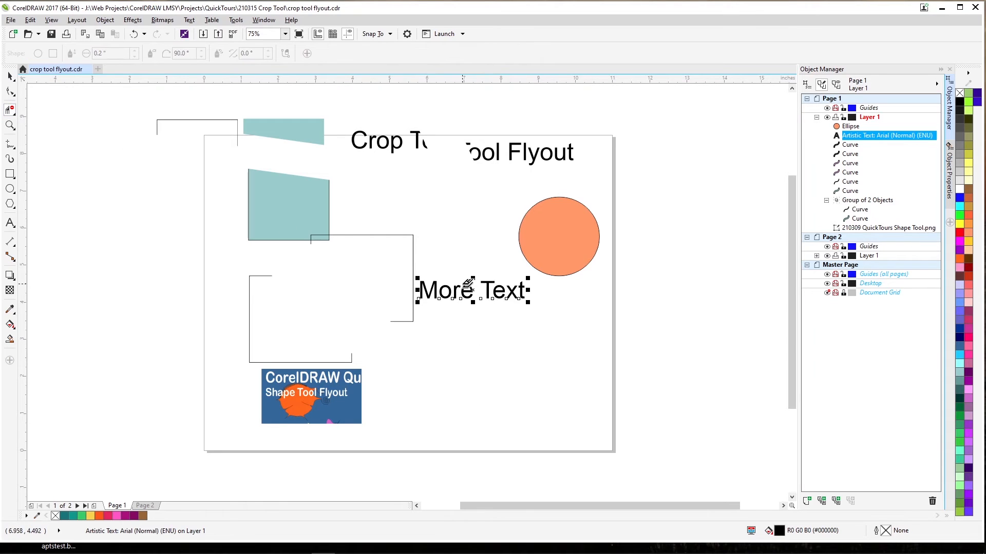
{"action": "left_click", "coordinate": [393, 137]}
{"action": "left_click", "coordinate": [485, 146]}
{"action": "left_click", "coordinate": [477, 149]}
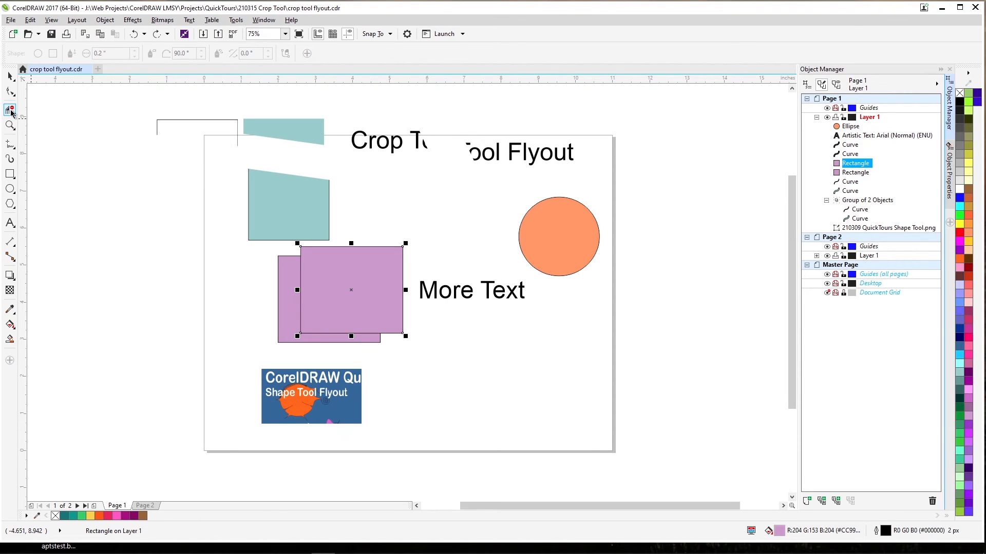
Use the Eraser on the orange circle to cut a notch from near its centre out through its right edge
{"action": "left_click", "coordinate": [12, 112]}
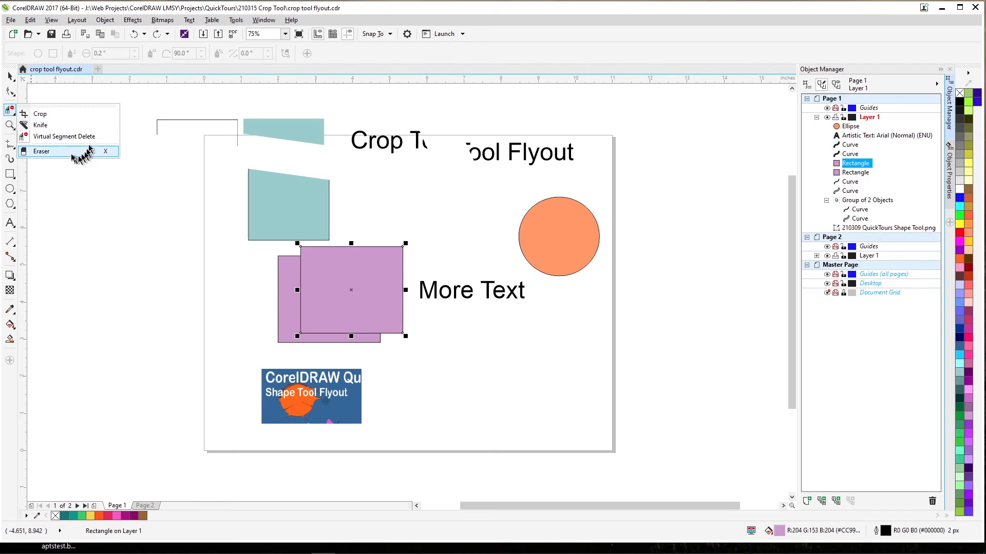
{"action": "left_click", "coordinate": [42, 153]}
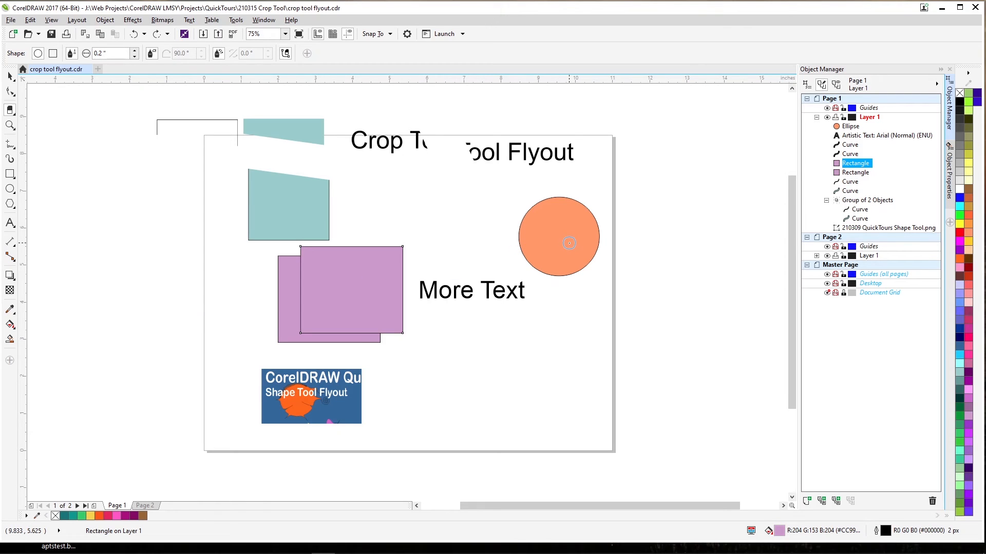
{"action": "left_click", "coordinate": [560, 240]}
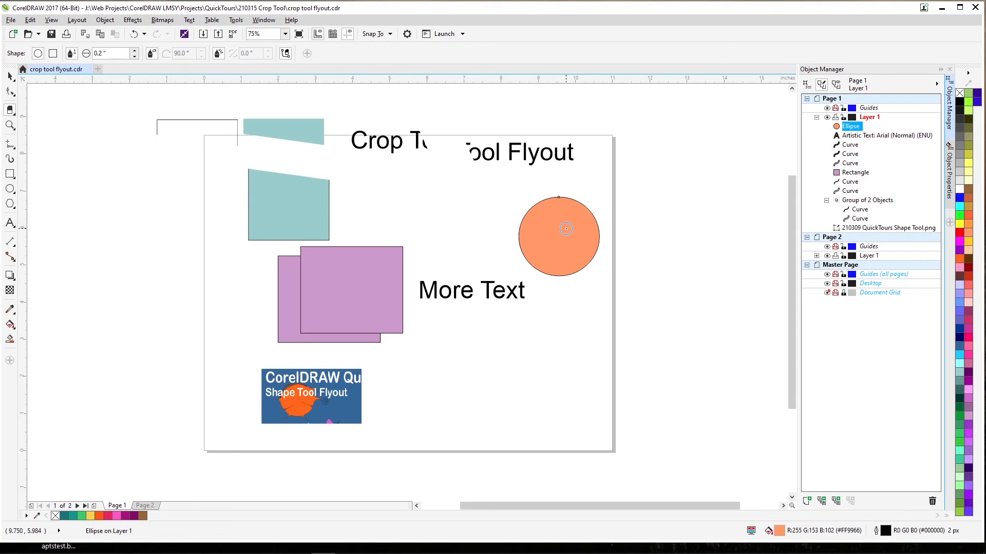
{"action": "left_click_drag", "start_coordinate": [566, 229], "coordinate": [621, 216]}
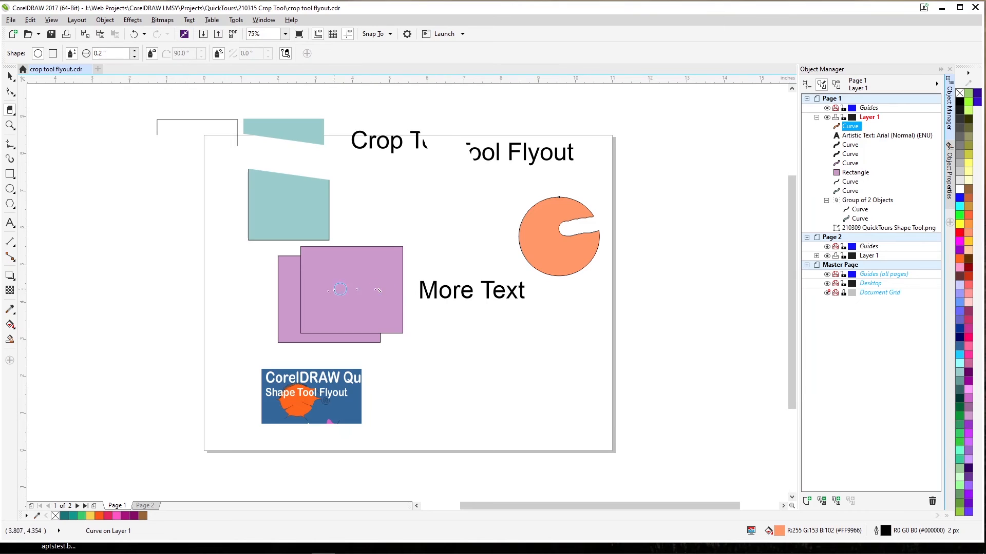
Erase a rounded hole in the upper part of the front purple rectangle and move it up-left over the teal shape
{"action": "left_click", "coordinate": [352, 266]}
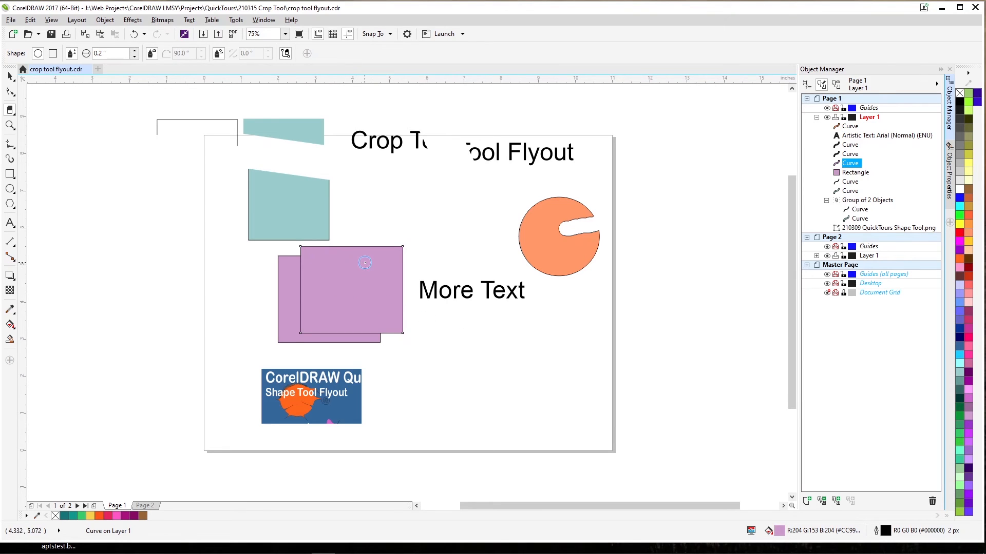
{"action": "mouse_move", "coordinate": [364, 263]}
{"action": "left_mouse_down"}
{"action": "mouse_move", "coordinate": [371, 277]}
{"action": "mouse_move", "coordinate": [360, 260]}
{"action": "mouse_move", "coordinate": [342, 279]}
{"action": "mouse_move", "coordinate": [351, 261]}
{"action": "mouse_move", "coordinate": [360, 280]}
{"action": "left_mouse_up"}
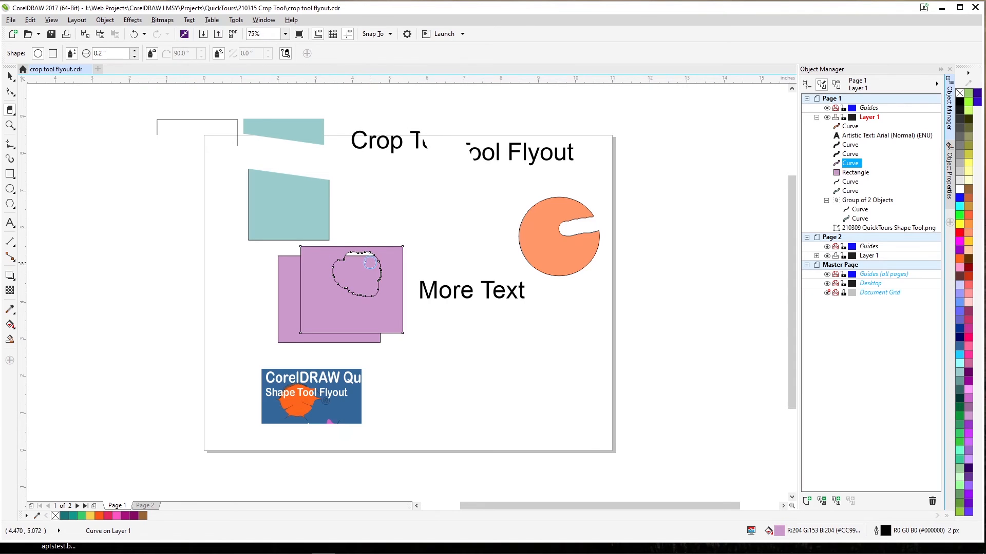
{"action": "left_click", "coordinate": [9, 76]}
{"action": "left_click_drag", "start_coordinate": [314, 260], "coordinate": [284, 231]}
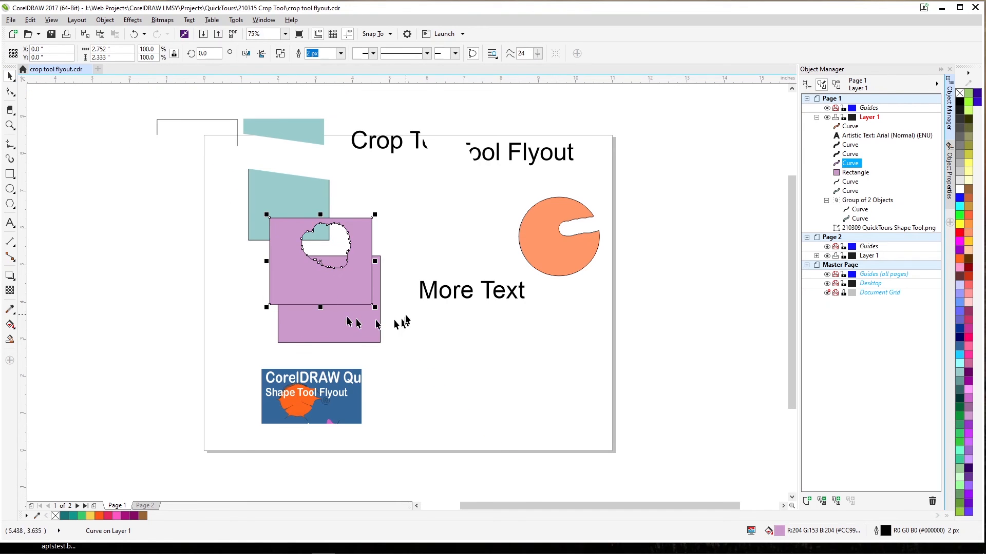
Select the "More Text" object and erase along the lower part of the word "More"
{"action": "left_click", "coordinate": [442, 302]}
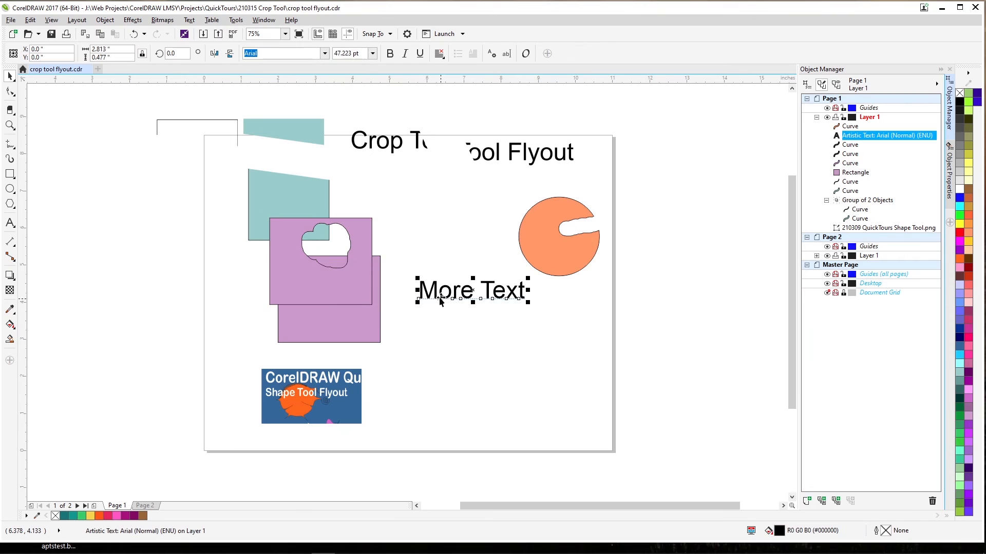
{"action": "left_click", "coordinate": [12, 113]}
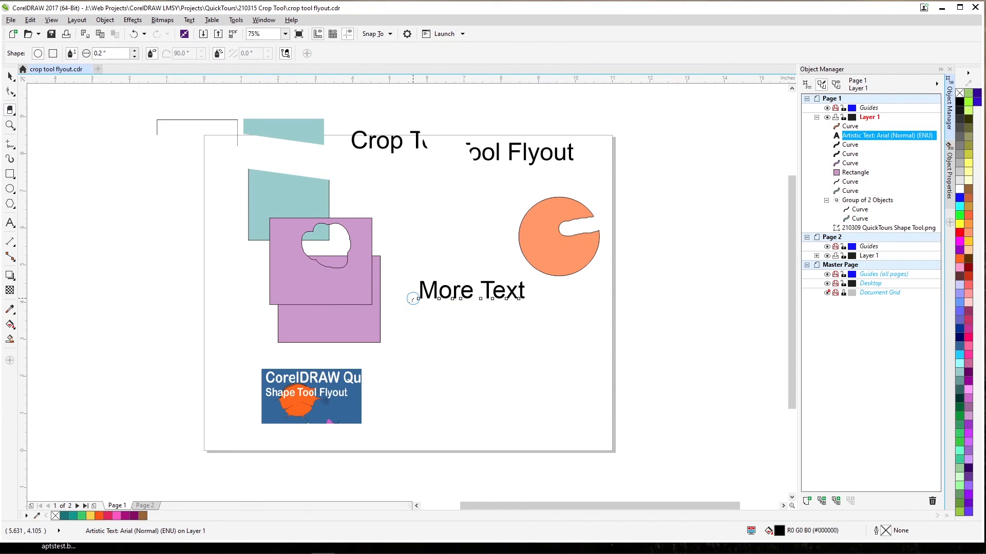
{"action": "left_click_drag", "start_coordinate": [412, 298], "coordinate": [478, 298]}
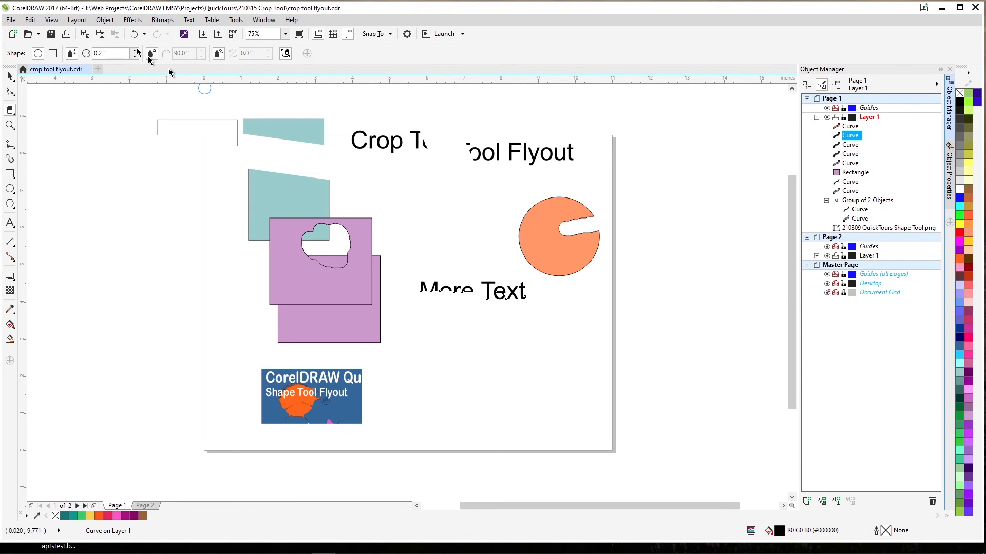
Erase through the first letters of the left half of the cut text and a slanted strip across the bitmap's title
{"action": "left_click", "coordinate": [12, 79]}
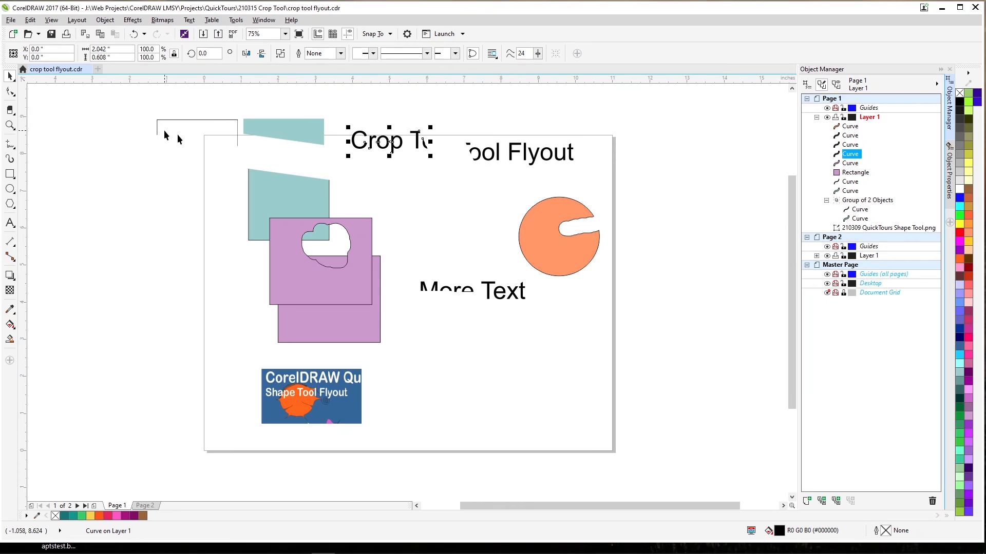
{"action": "left_click", "coordinate": [9, 110]}
{"action": "left_click_drag", "start_coordinate": [363, 143], "coordinate": [386, 145]}
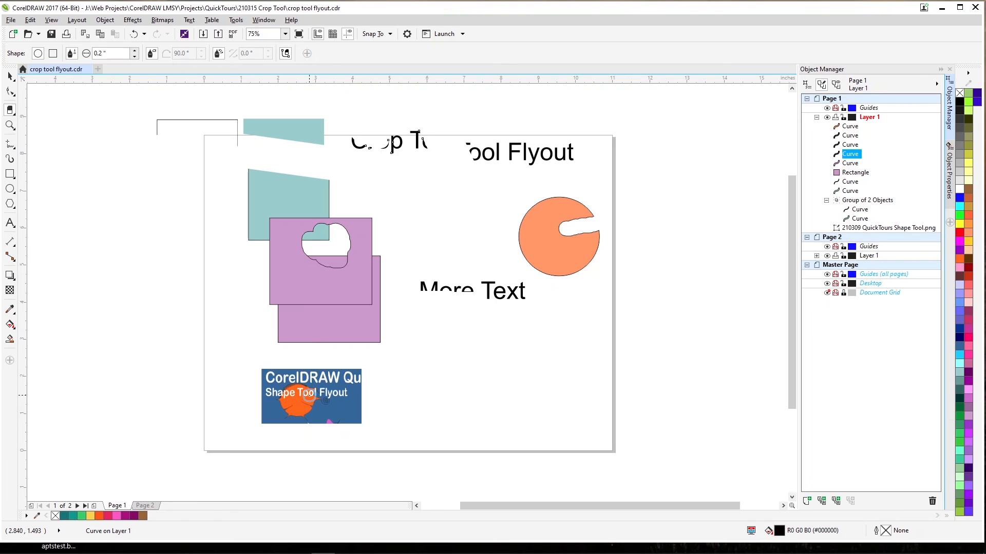
{"action": "left_click", "coordinate": [325, 391]}
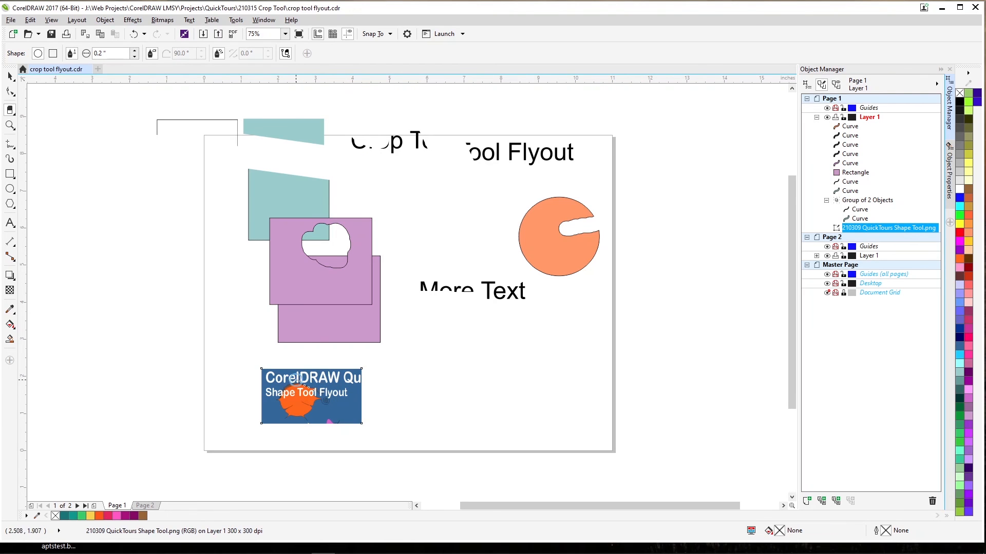
{"action": "left_click_drag", "start_coordinate": [297, 379], "coordinate": [331, 396]}
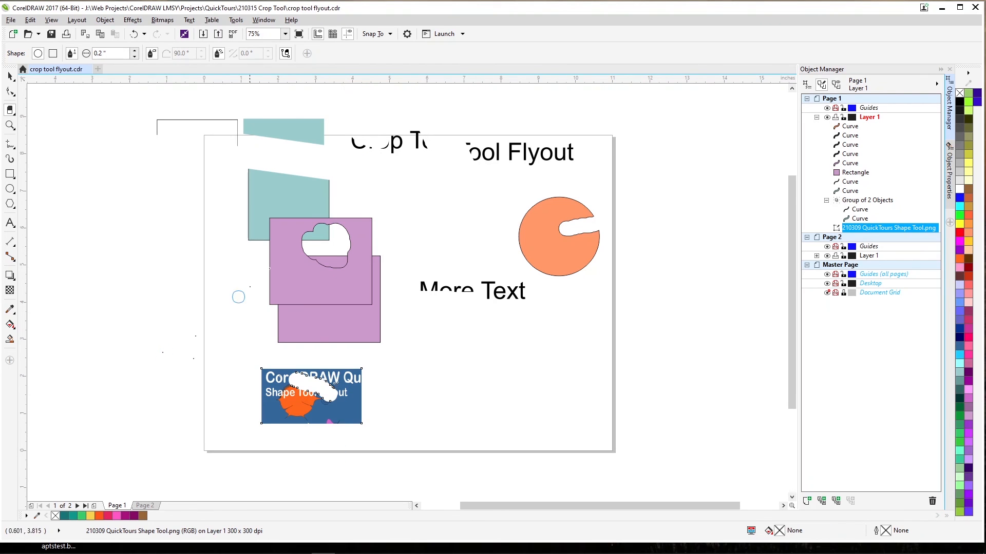
Set the eraser thickness to 1 inch and erase the upper-left area of the rear purple rectangle
{"action": "left_click", "coordinate": [105, 52]}
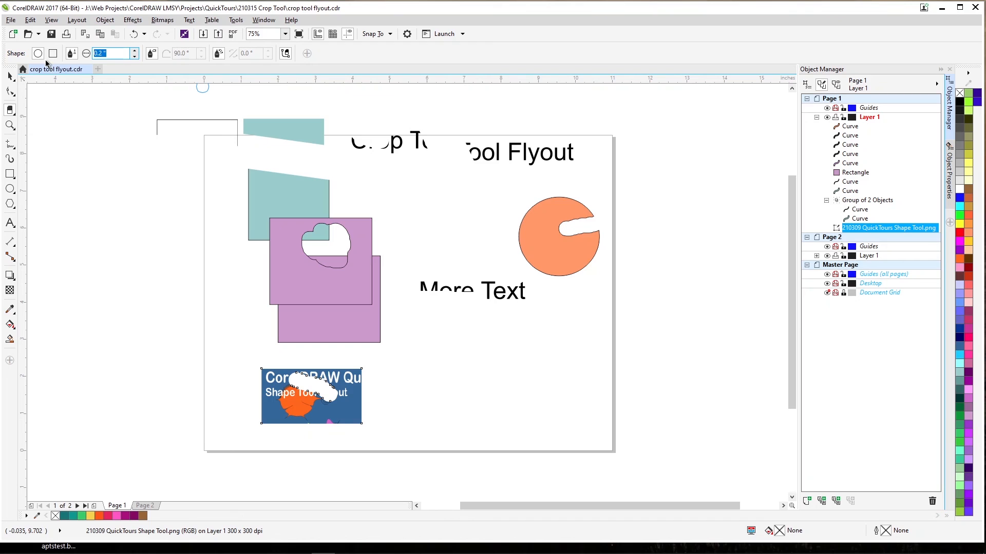
{"action": "type", "text": "1"}
{"action": "key", "text": "Return"}
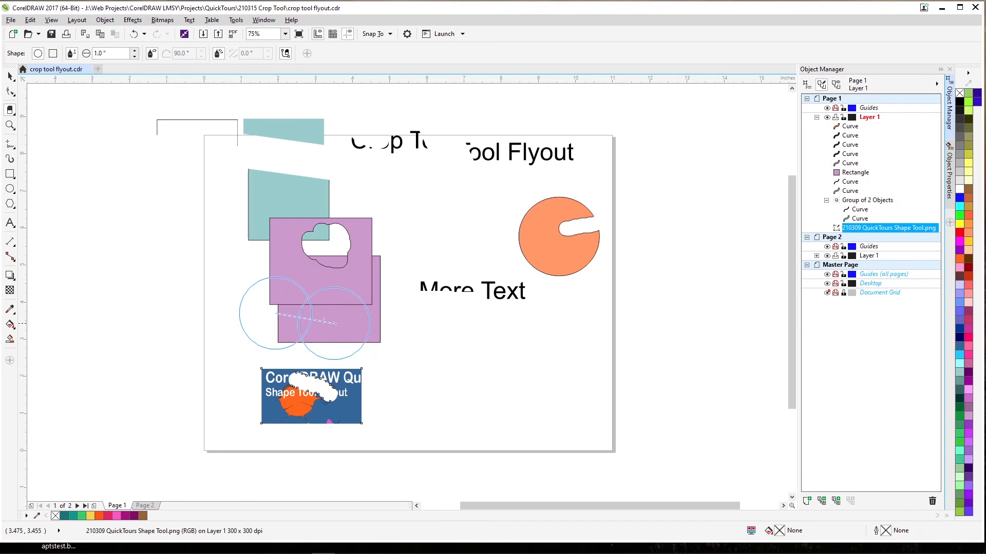
{"action": "left_click", "coordinate": [318, 319]}
{"action": "mouse_move", "coordinate": [318, 319]}
{"action": "left_mouse_down"}
{"action": "mouse_move", "coordinate": [280, 283]}
{"action": "mouse_move", "coordinate": [298, 267]}
{"action": "left_mouse_up"}
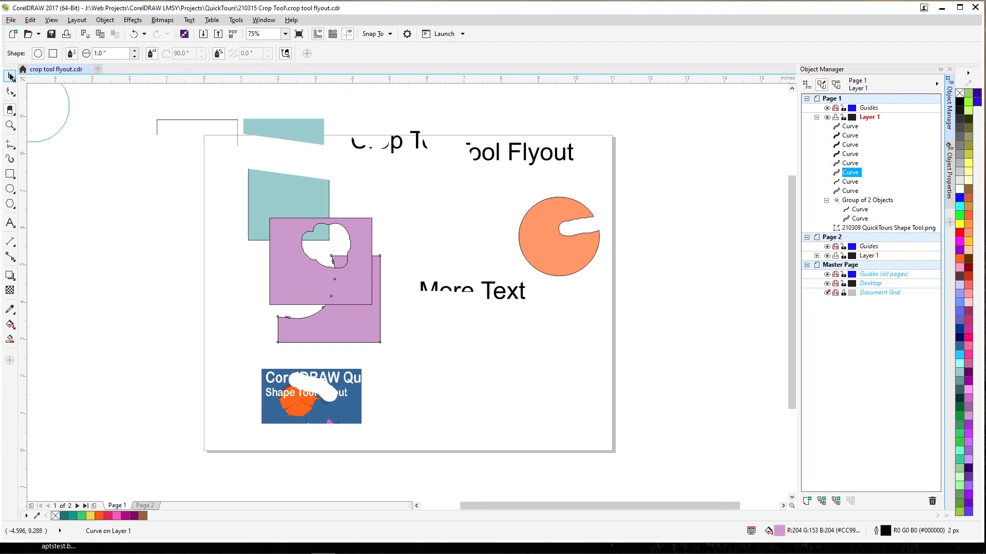
{"action": "left_click", "coordinate": [9, 76]}
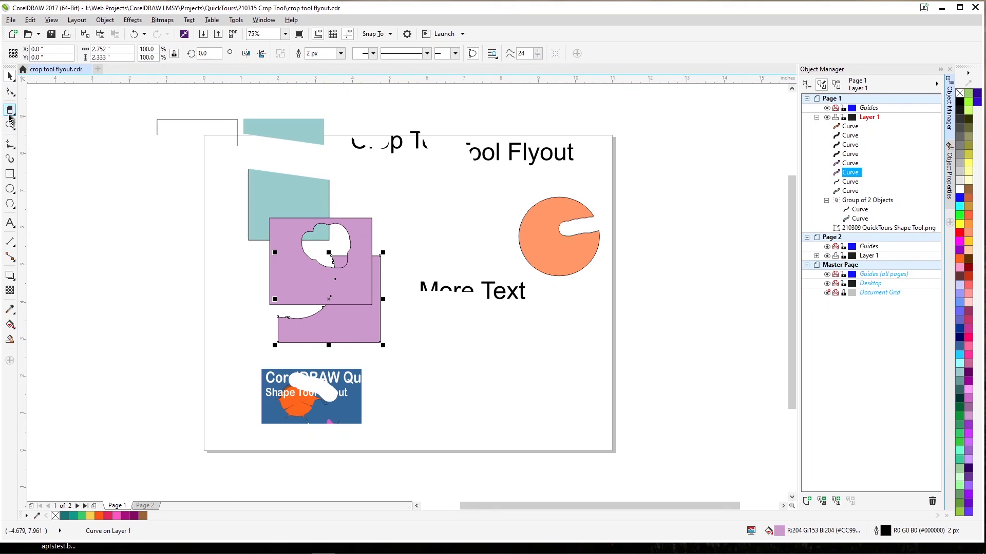
Switch to the Crop tool, and close the crop tool flyout.cdr document, answering the save-changes prompt
{"action": "left_click", "coordinate": [10, 114]}
{"action": "left_click", "coordinate": [28, 115]}
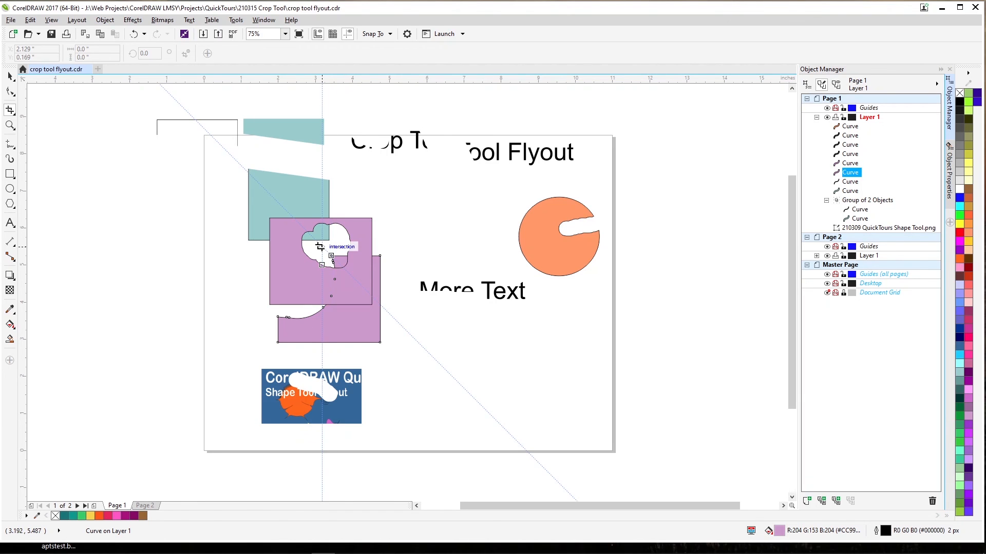
{"action": "left_click", "coordinate": [90, 69]}
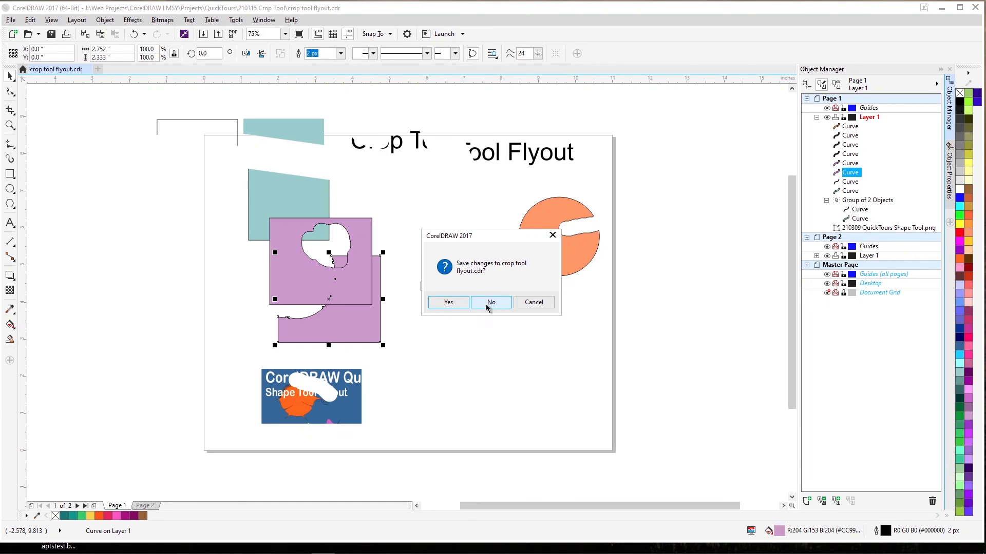
{"action": "left_click", "coordinate": [449, 303]}
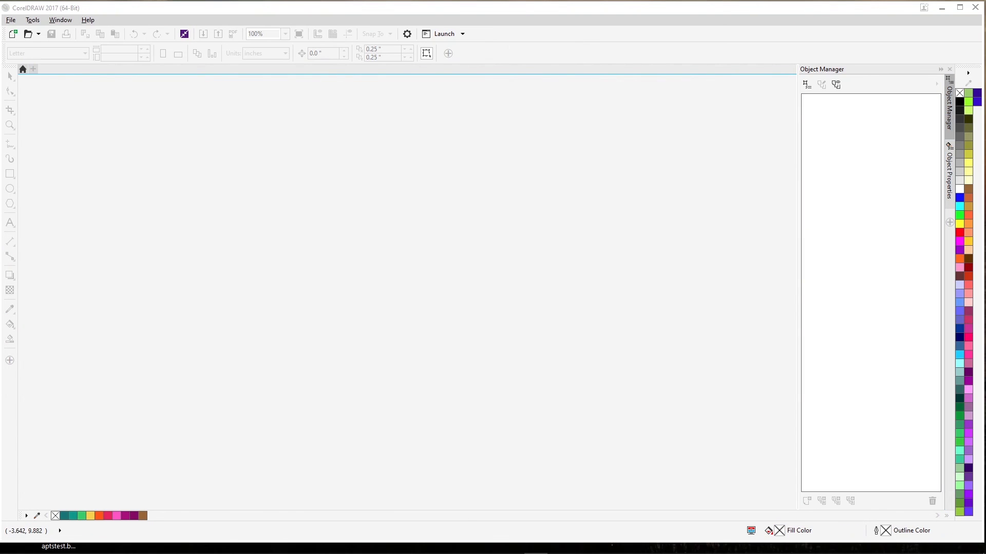